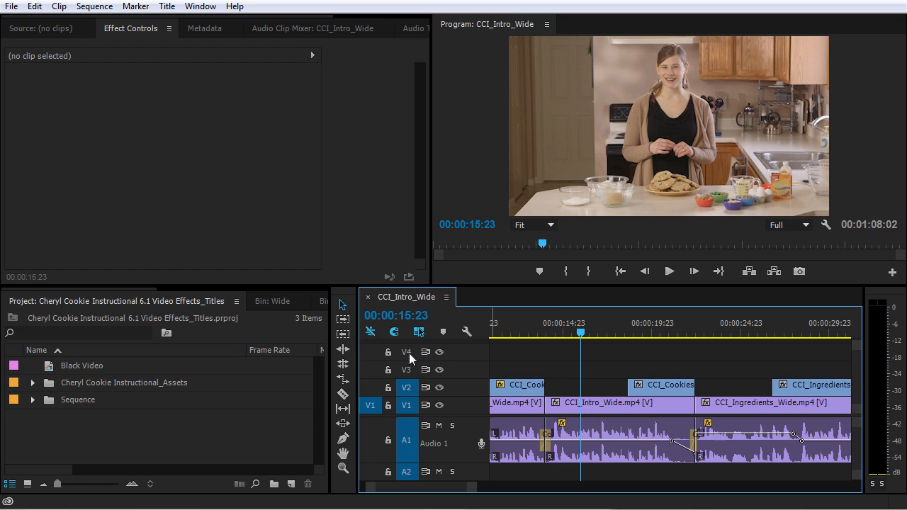
Step: Look through the title creation commands and close them without creating anything
left_click(166, 6)
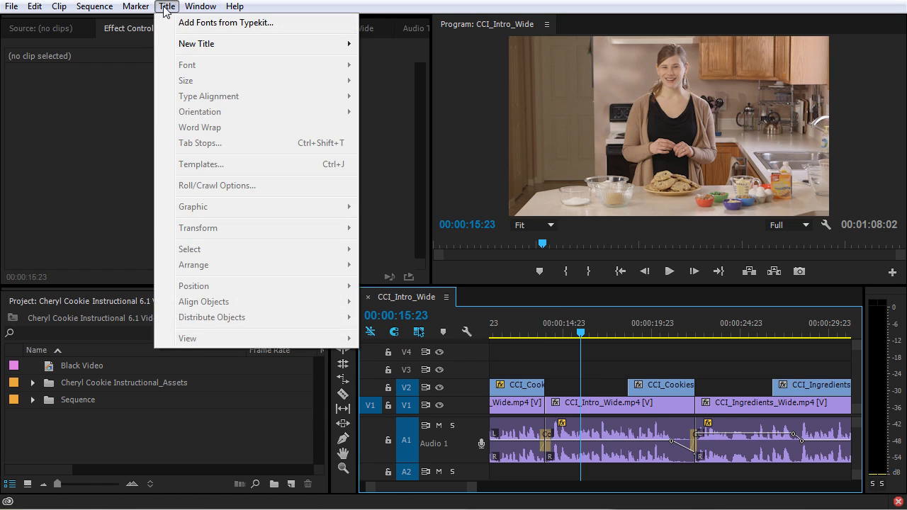
mouse_move(188, 51)
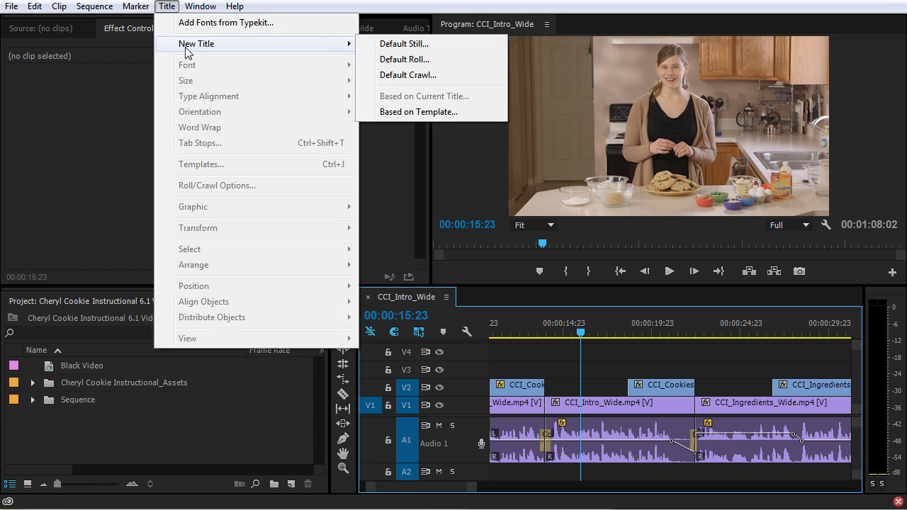
left_click(219, 452)
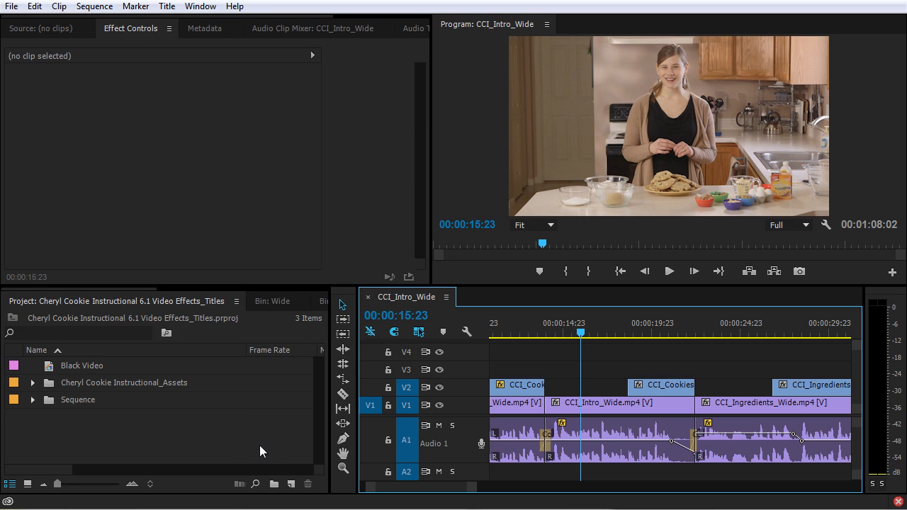
Step: Create two new project bins named Titles and Mattes
left_click(226, 443)
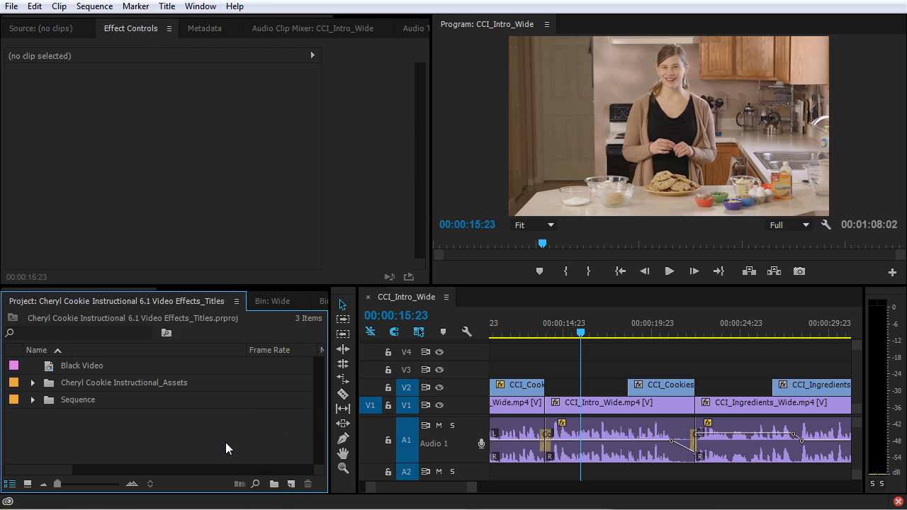
left_click(275, 485)
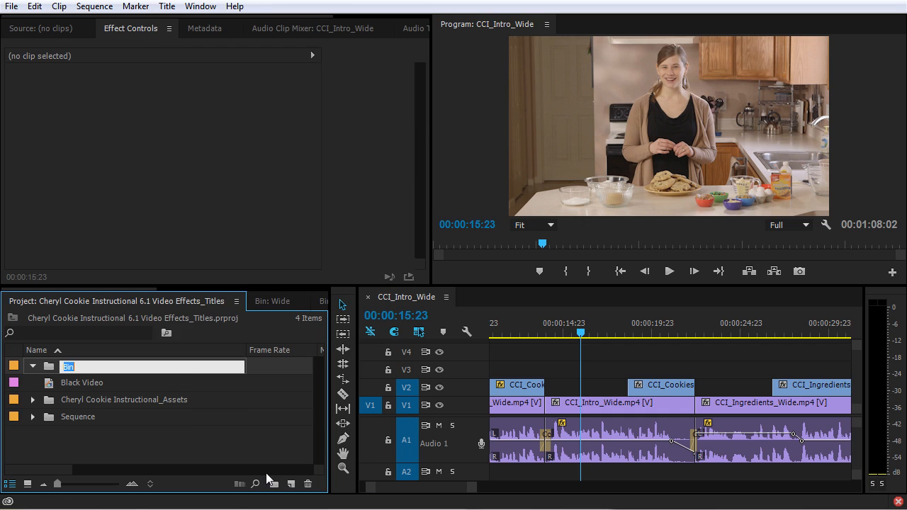
type("Titles")
key("Return")
left_click(229, 445)
left_click(275, 485)
key("BackSpace")
type("Mattes")
key("Return")
Step: Move Black Video into the Mattes bin and collapse the bin
left_click(52, 386)
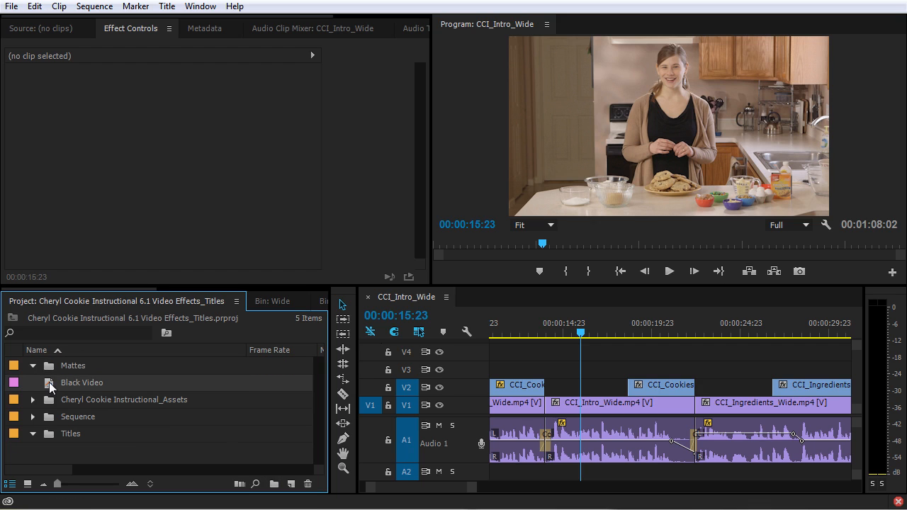
left_click_drag(54, 389, 83, 365)
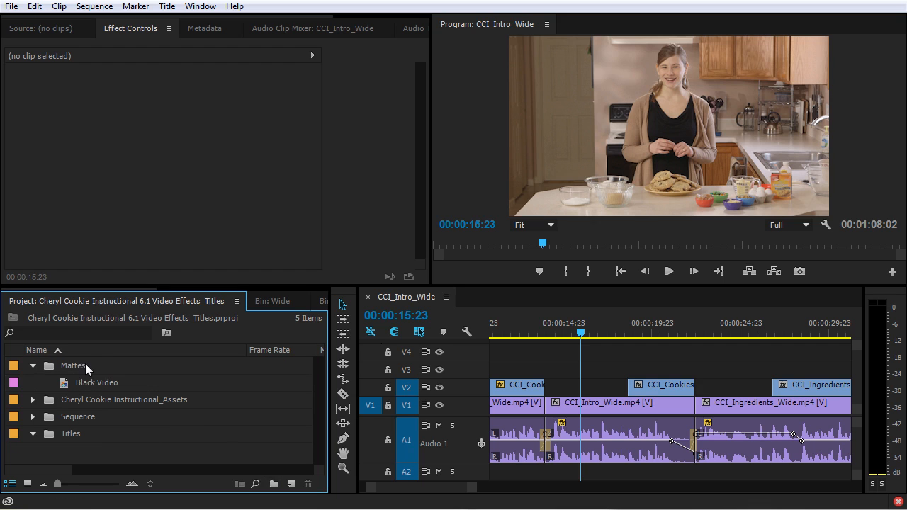
left_click(32, 366)
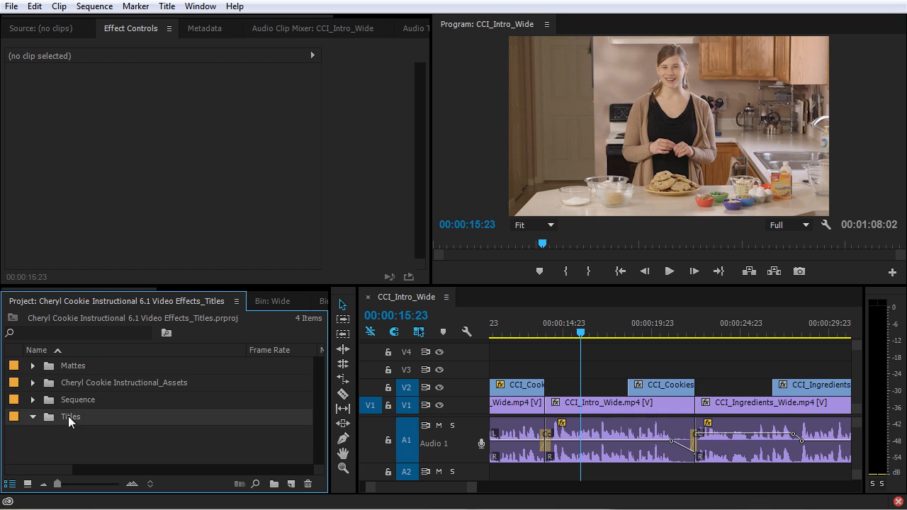
left_click(291, 484)
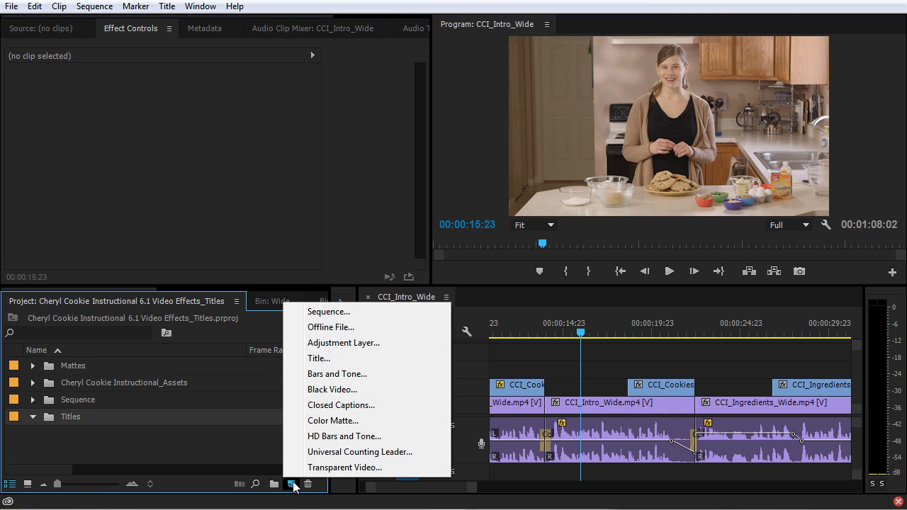
Step: Create a new still title named after the first presenter and open it in the title designer
left_click(345, 357)
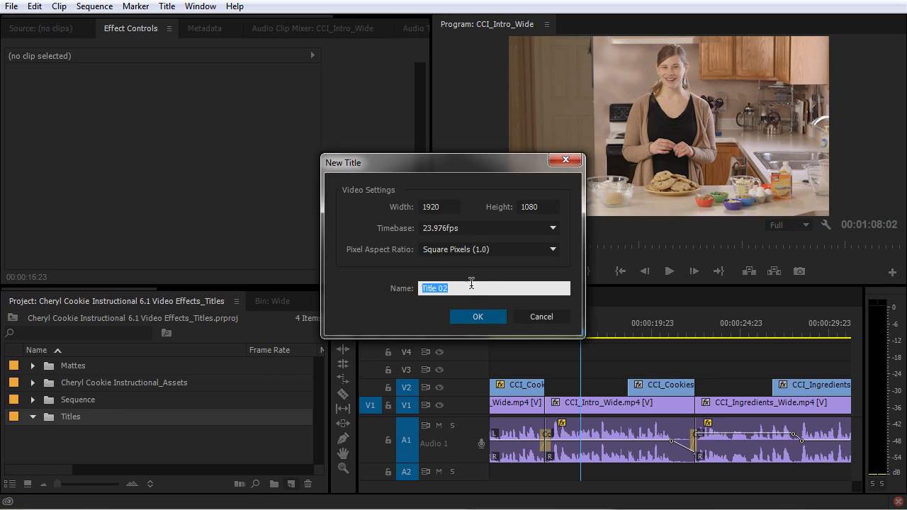
key("Return")
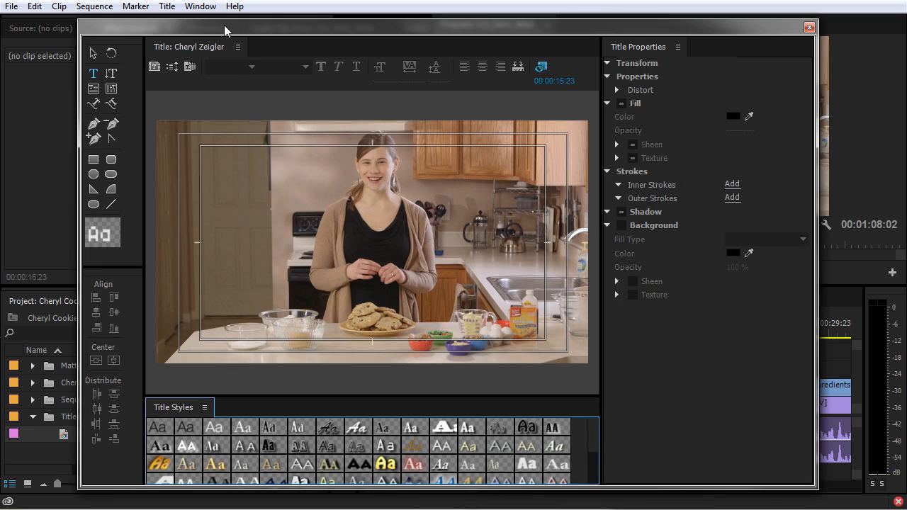
Step: Drag the title designer window right and back so the whole window fits on screen
left_click_drag(224, 24, 355, 26)
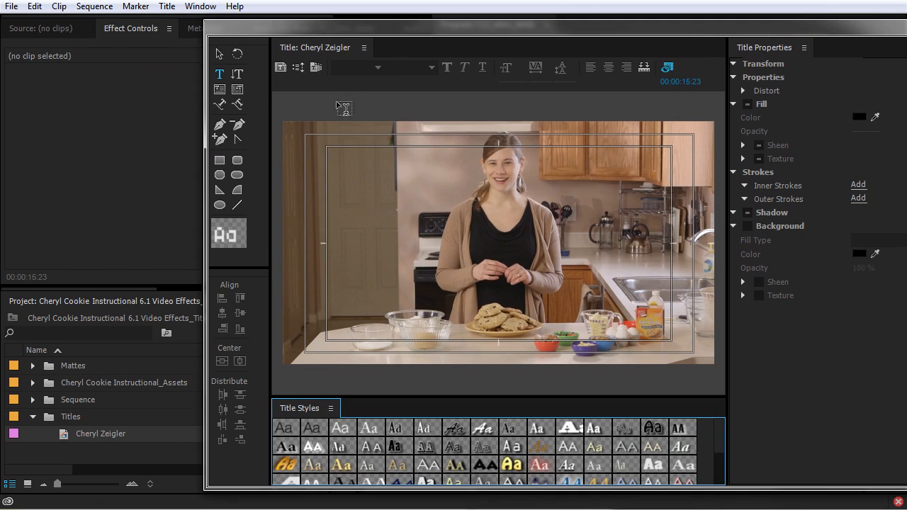
left_click_drag(438, 27, 319, 23)
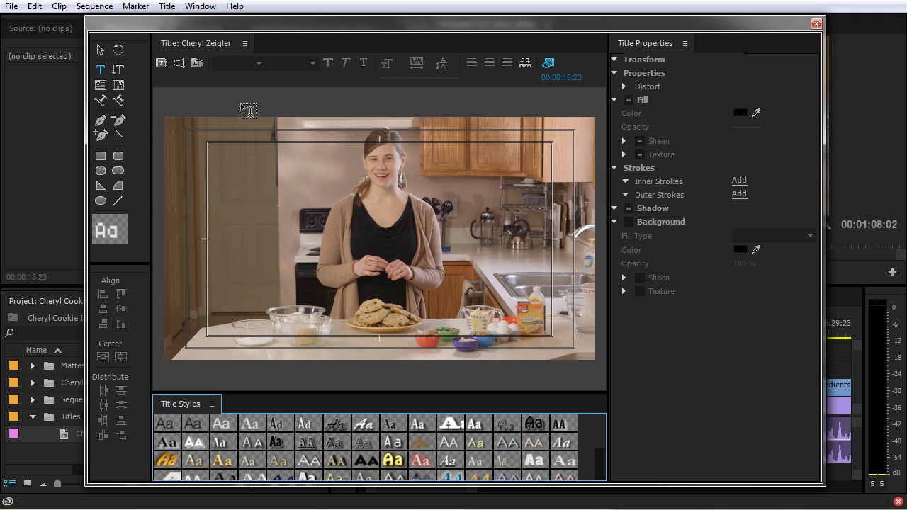
left_click(197, 63)
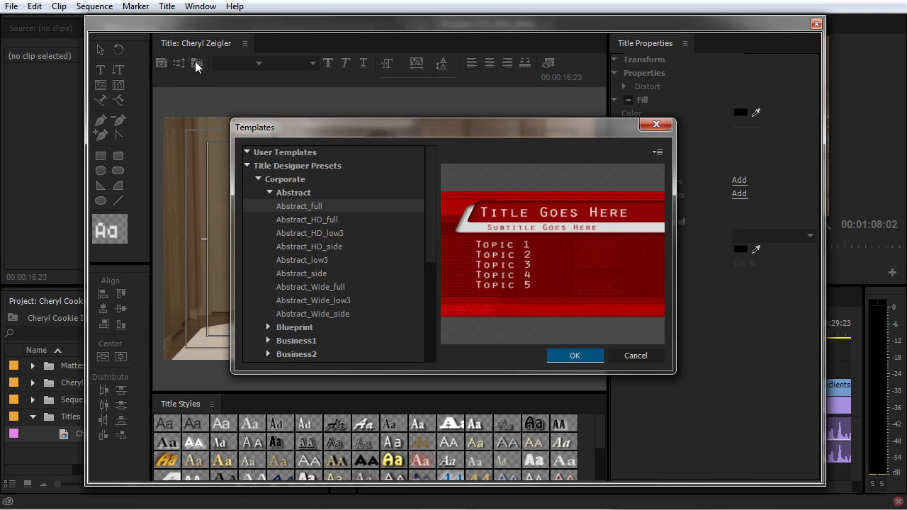
Step: In Templates, collapse Abstract, Education and Corporate and expand the Lower Thirds presets
left_click_drag(366, 128, 341, 92)
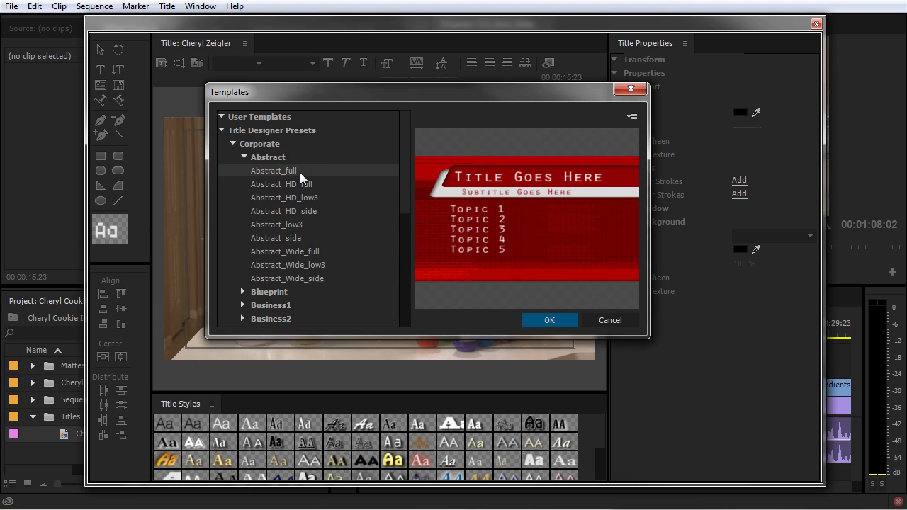
left_click(243, 156)
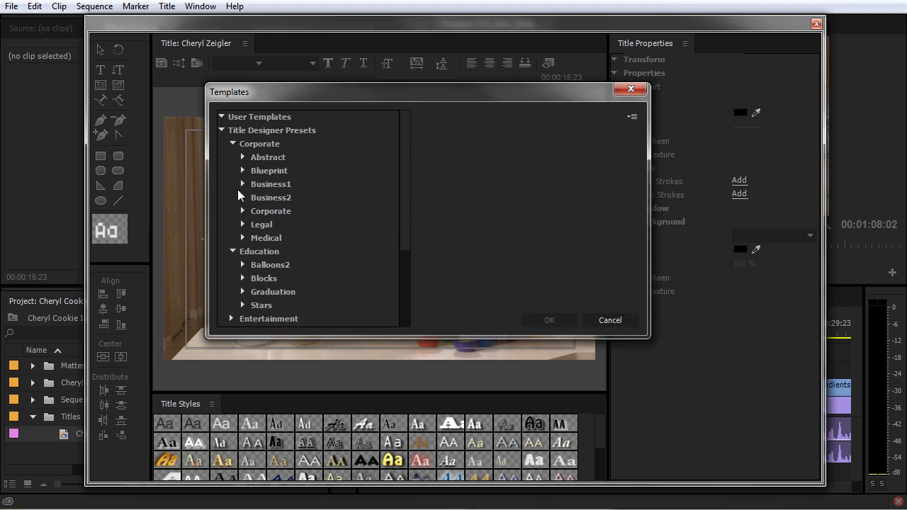
left_click(232, 251)
left_click(232, 144)
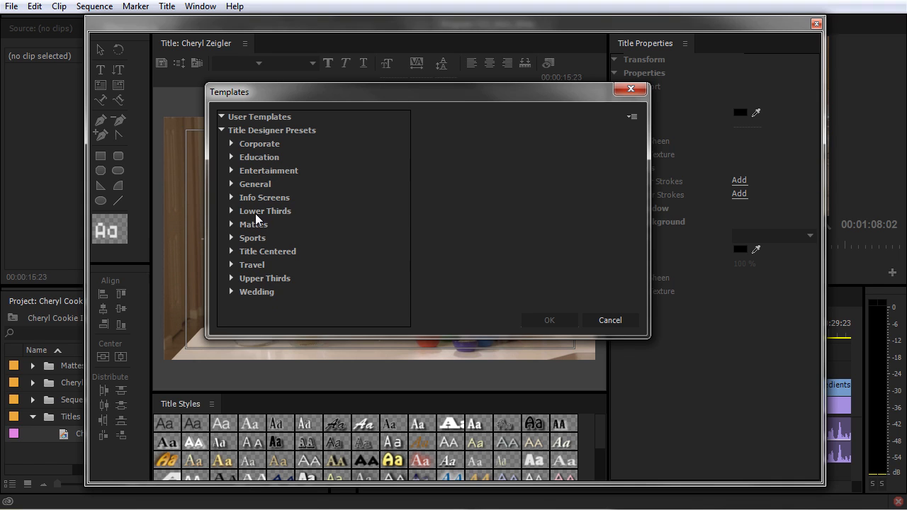
left_click(261, 277)
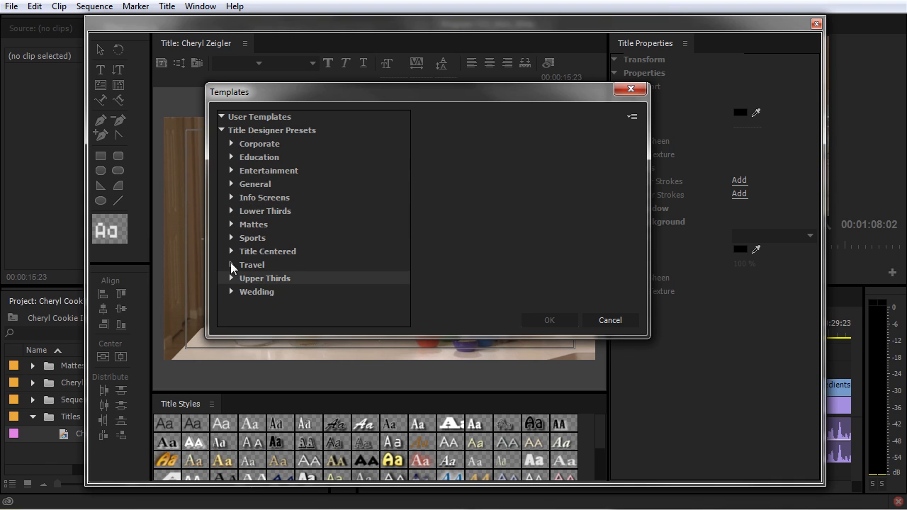
left_click(232, 211)
left_click(280, 225)
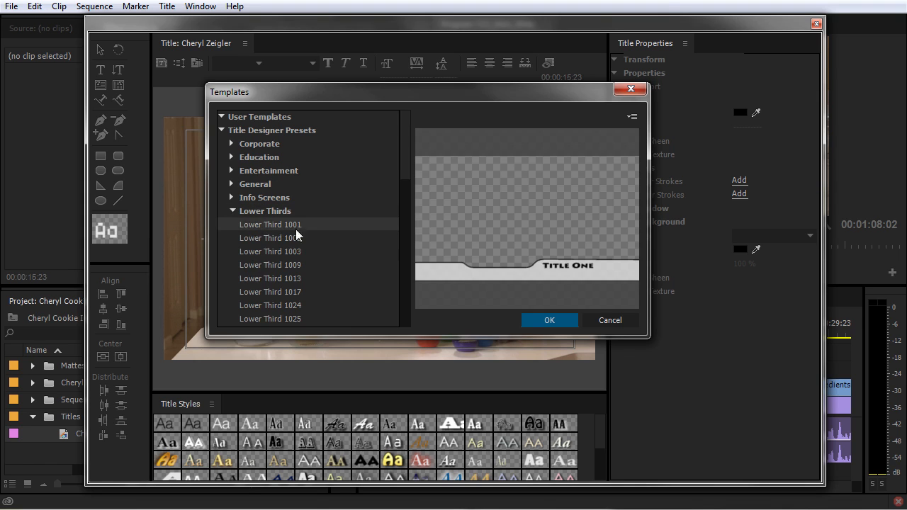
scroll(409, 177, "down", 2)
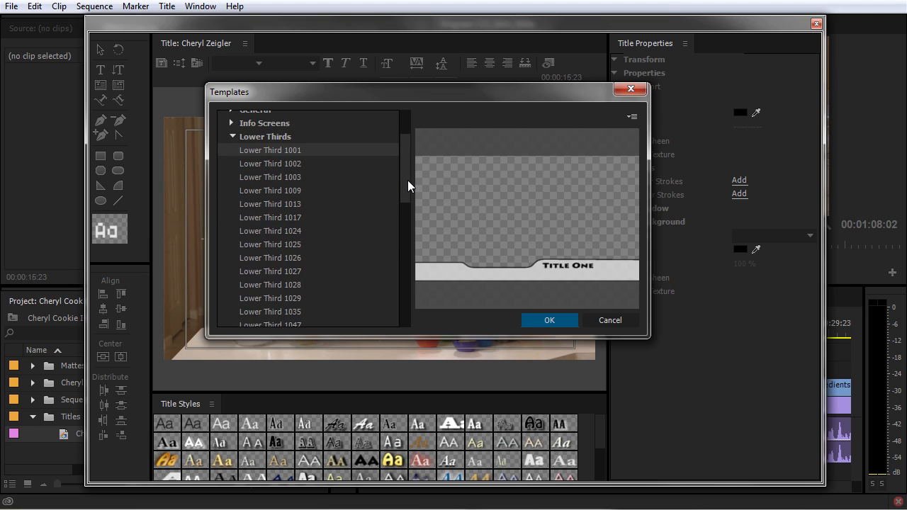
Step: Preview the lower-third presets and apply Lower Third 1115 with its 'TITLE ONE' banner
key("Down")
key("Down")
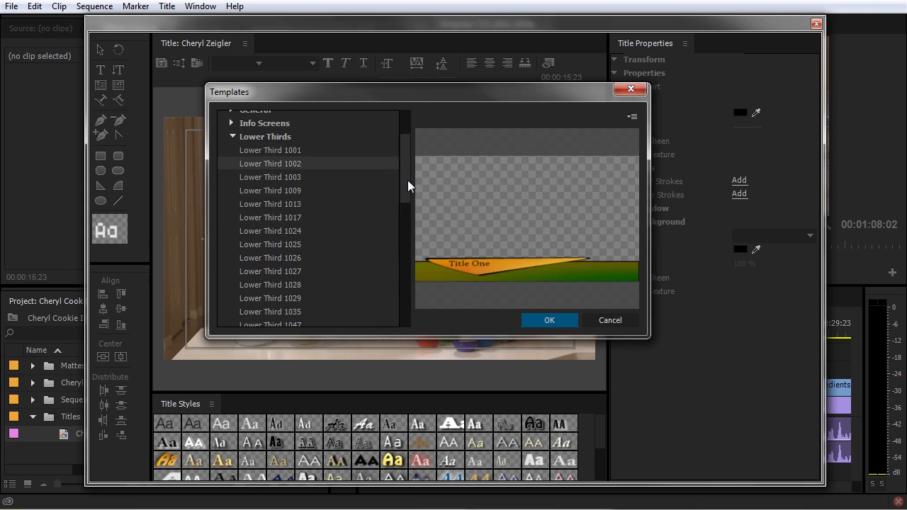
key("Down")
key("Down")
key("Down")
key("Down")
key("Down")
key("Down")
key("Down")
key("Down")
key("Down")
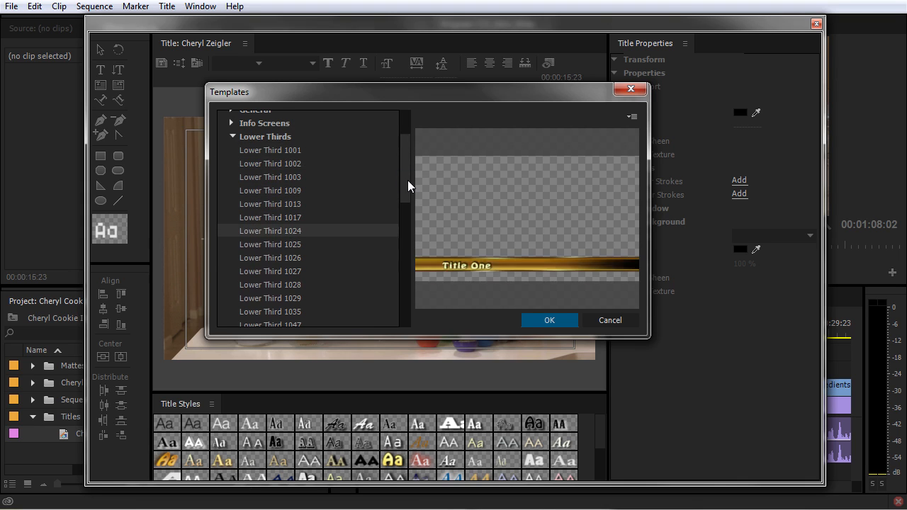
key("Down")
key("Down")
key("Down")
key("Down")
key("Down")
key("Down")
key("Down")
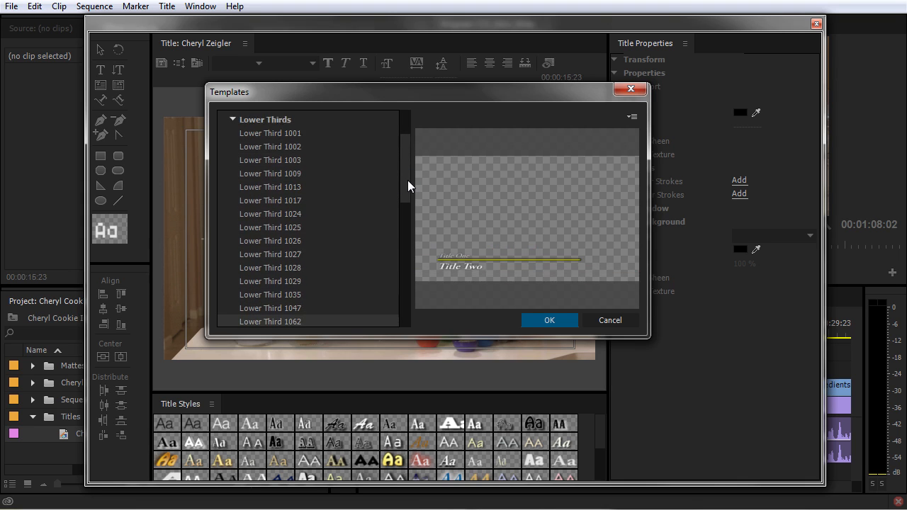
key("Down")
key("Down")
key("Down")
key("Down")
key("Down")
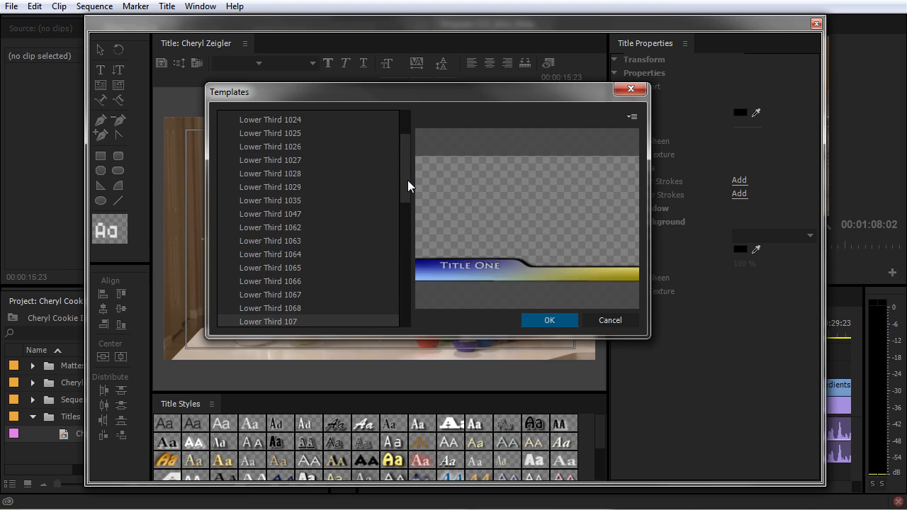
key("Down")
key("Down")
key("Down")
key("Down")
key("Down")
key("Down")
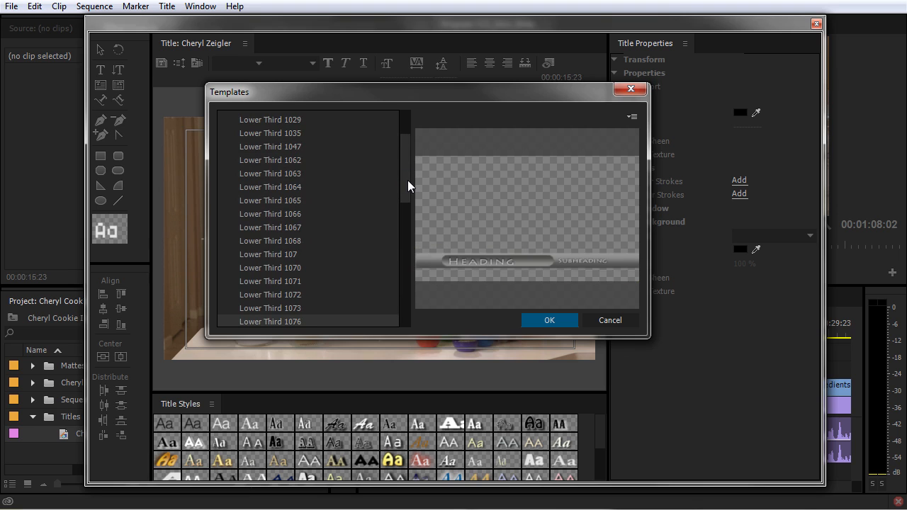
key("Down")
key("Down")
key("Down")
key("Down")
key("Down")
key("Down")
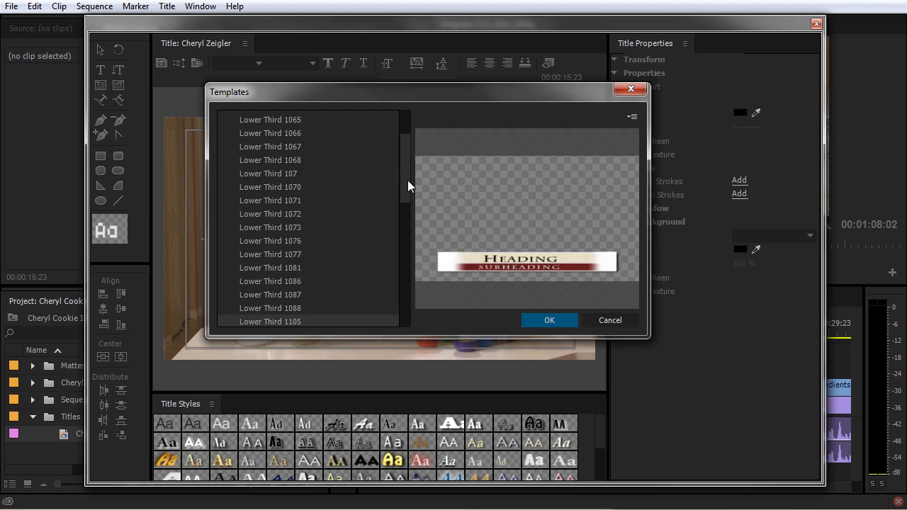
key("Down")
key("Down")
key("Up")
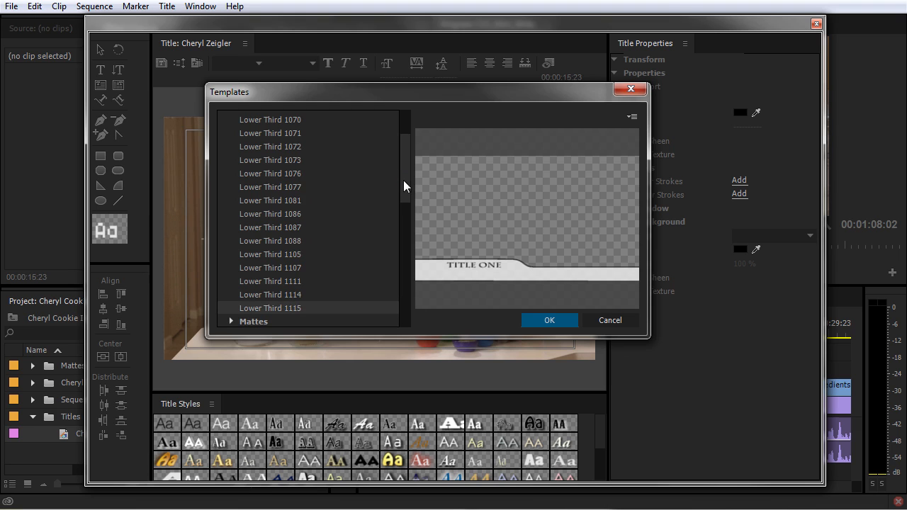
left_click_drag(410, 175, 412, 141)
left_click(571, 317)
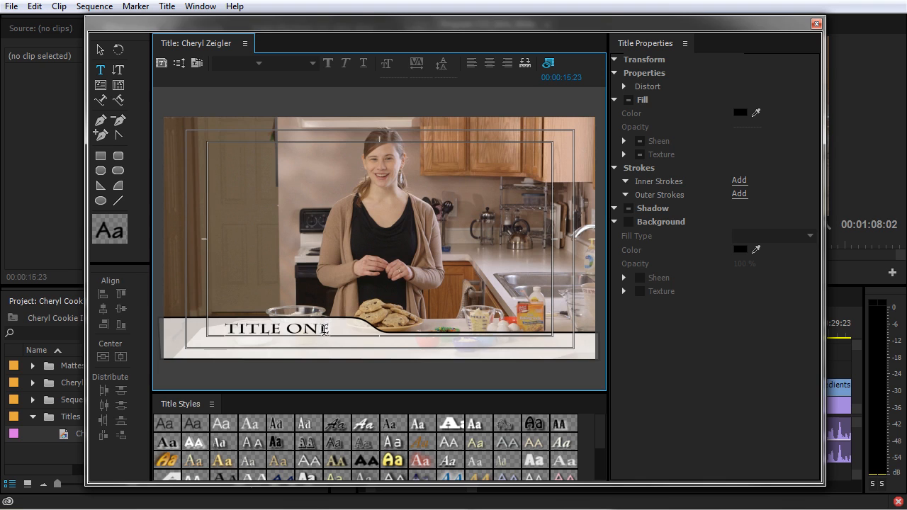
Step: Select the lower-third bar and the TITLE ONE text, then clear the selection
left_click(100, 49)
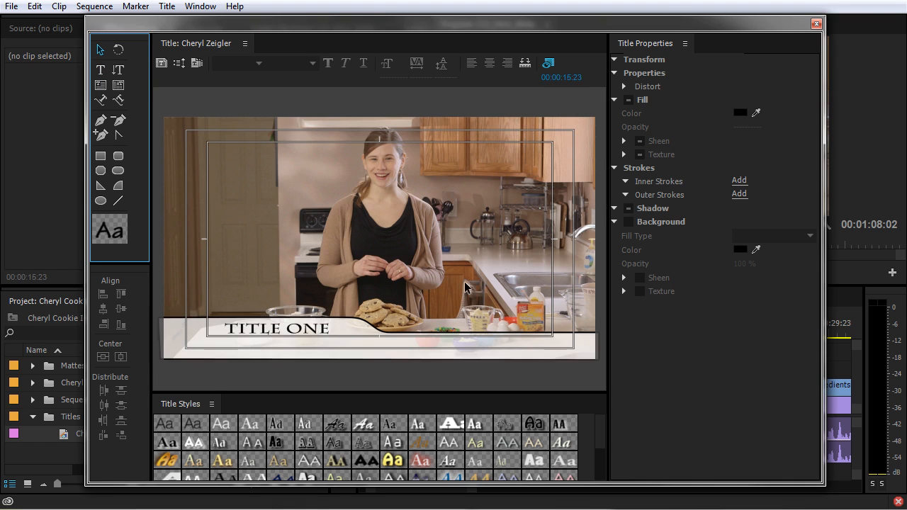
left_click(450, 351)
left_click(247, 333)
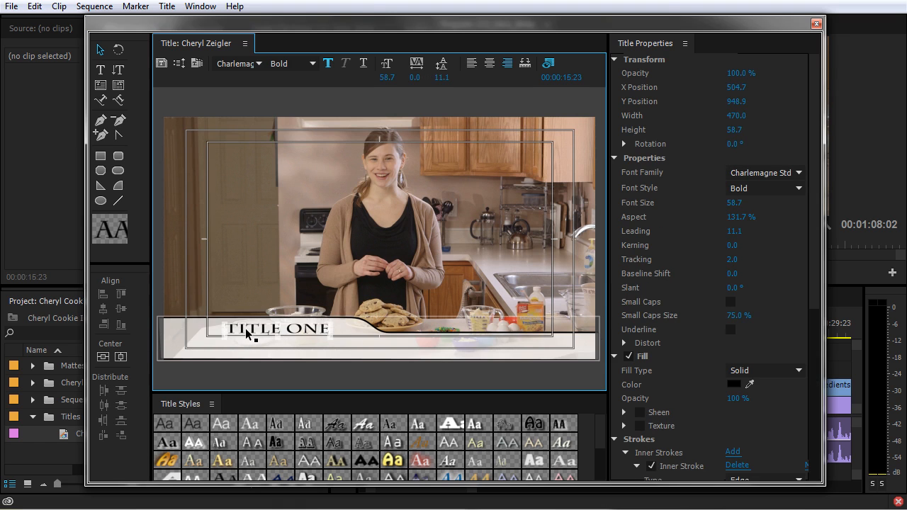
left_click(247, 334)
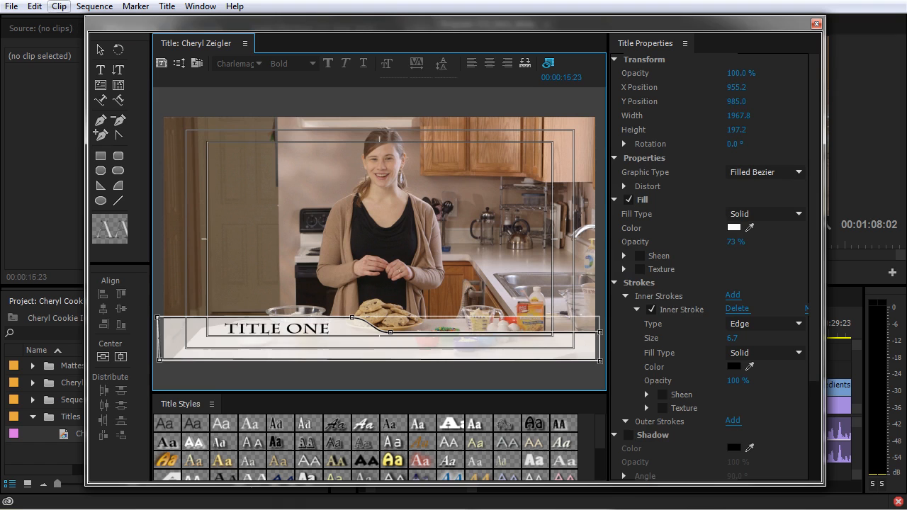
left_click(100, 49)
left_click(298, 289)
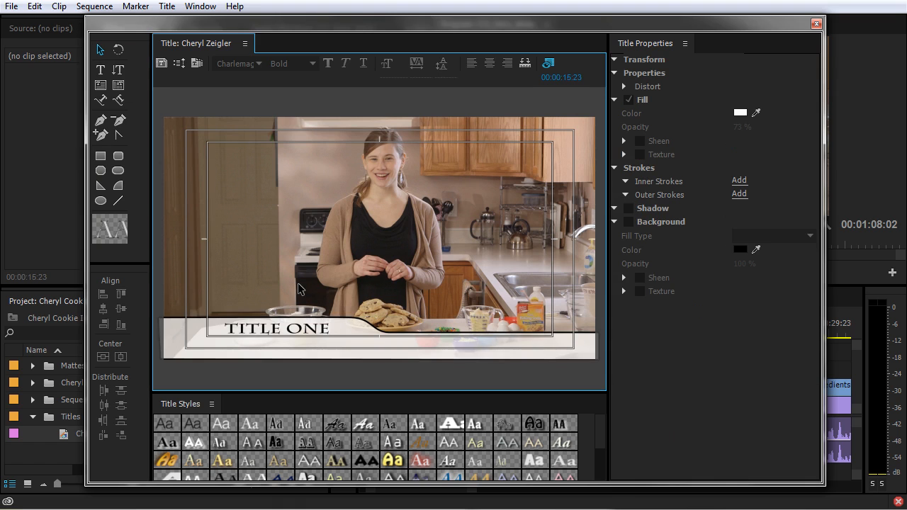
Step: Restyle the TITLE ONE text as Arial Narrow at font size 89.9
double_click(261, 328)
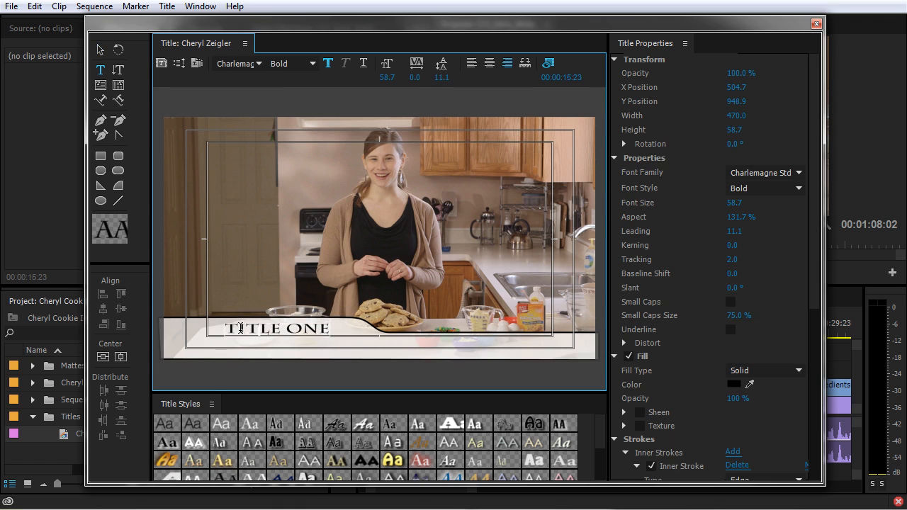
left_click_drag(228, 327, 349, 336)
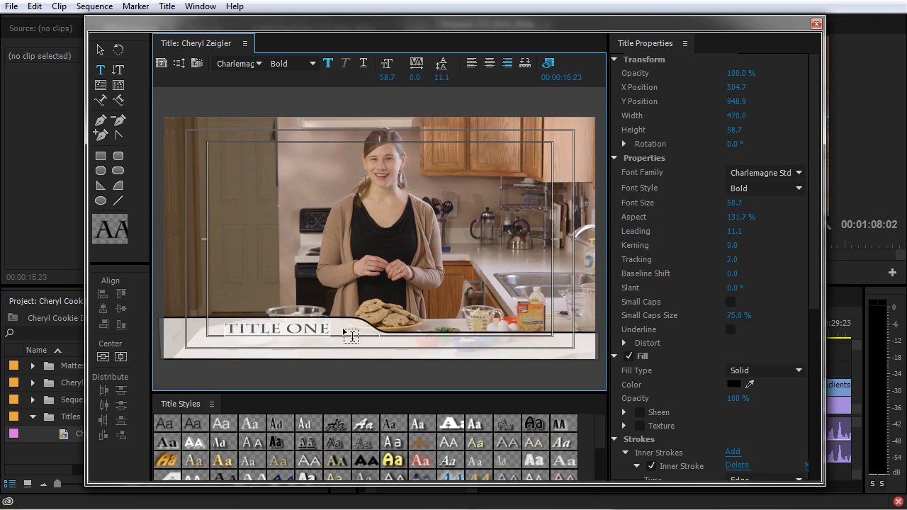
left_click(778, 174)
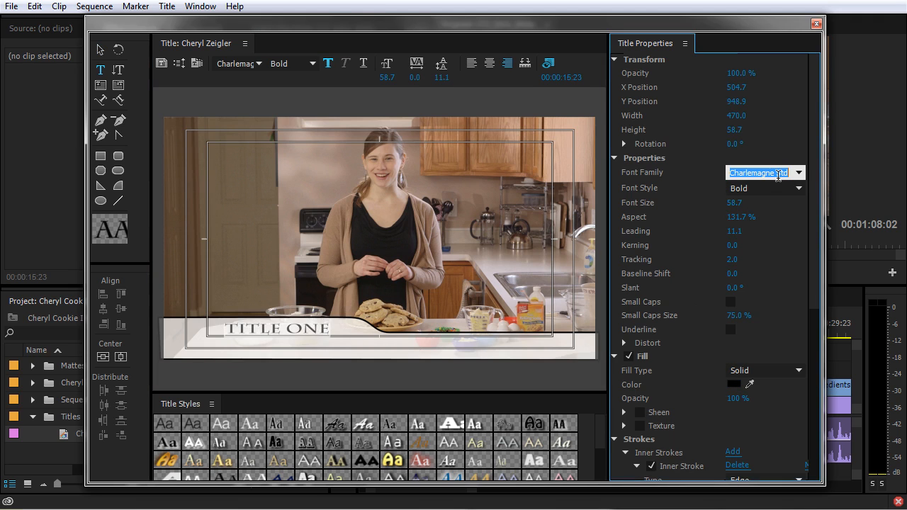
type("Arial")
key("Return")
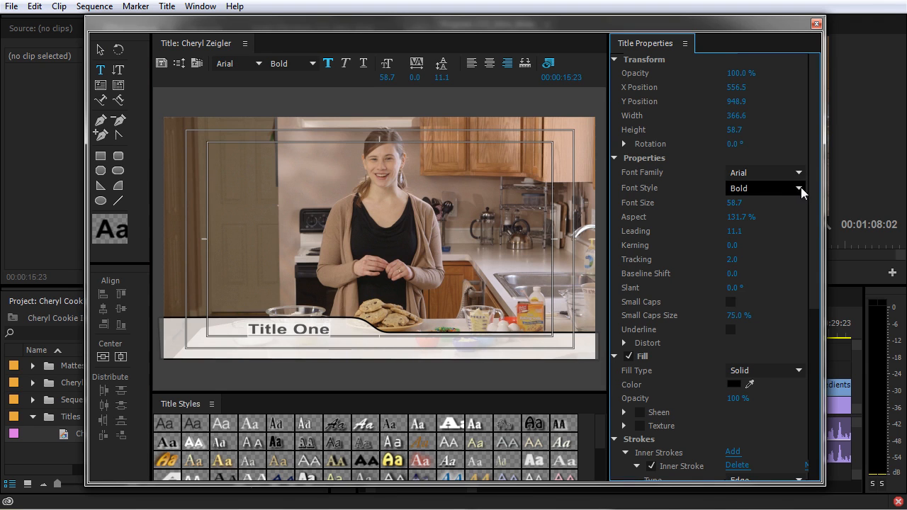
left_click(800, 189)
left_click(755, 266)
left_click_drag(736, 206, 741, 203)
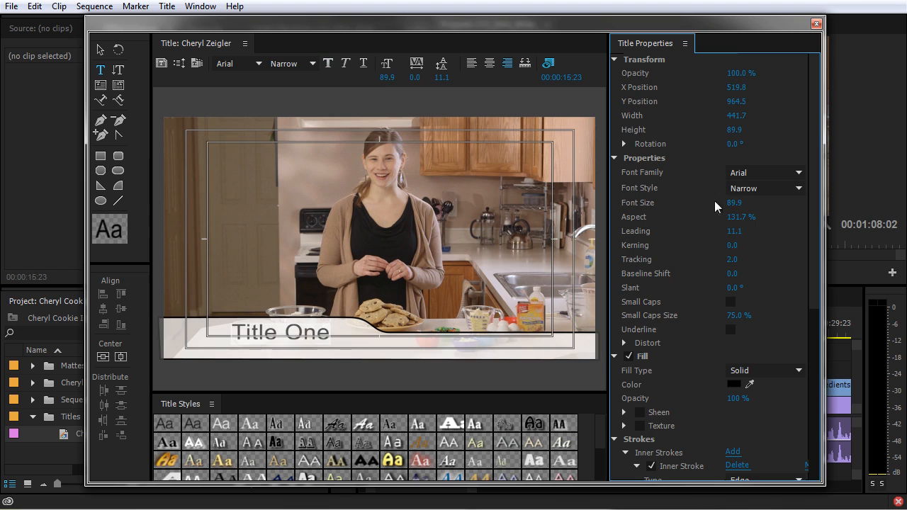
Step: Nudge the Title One text slightly right, then undo the move
left_click(100, 49)
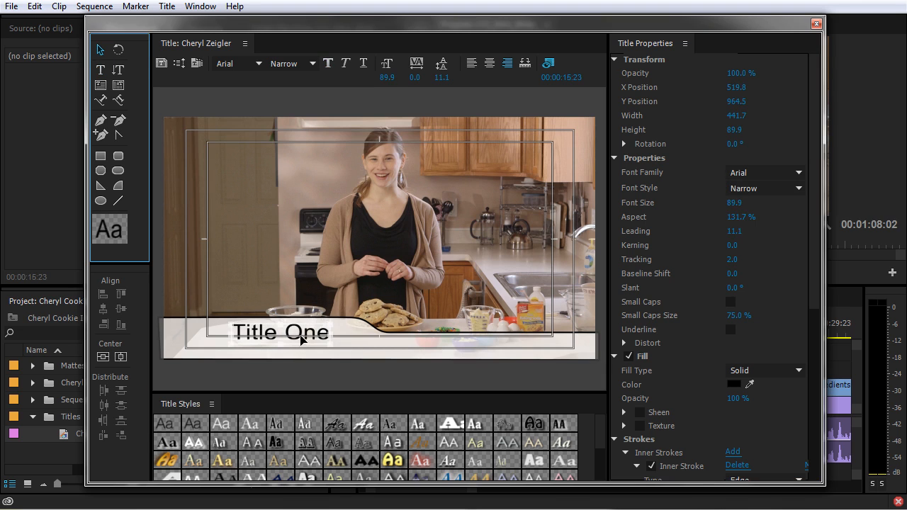
left_click_drag(301, 341, 303, 341)
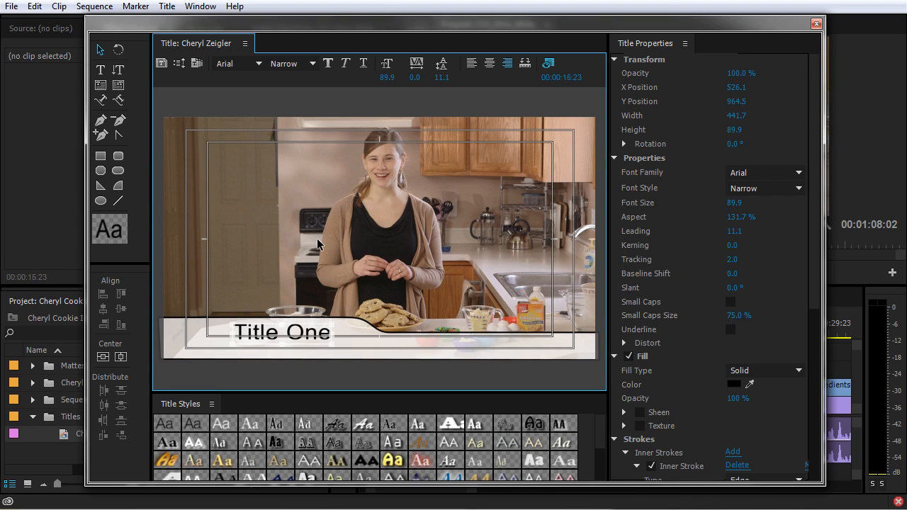
key("ctrl+z")
Step: Delete the template text and bar, and type the presenter's name at the lower-left
key("ctrl+a")
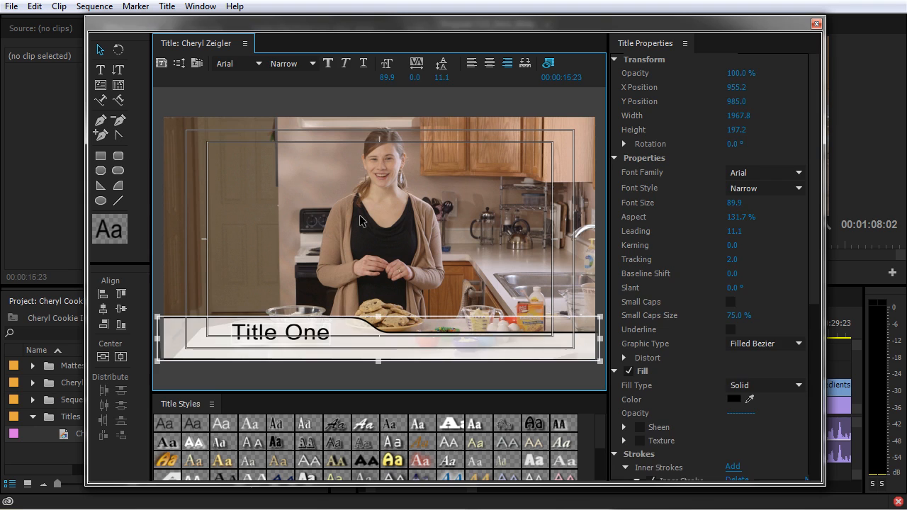
key("Delete")
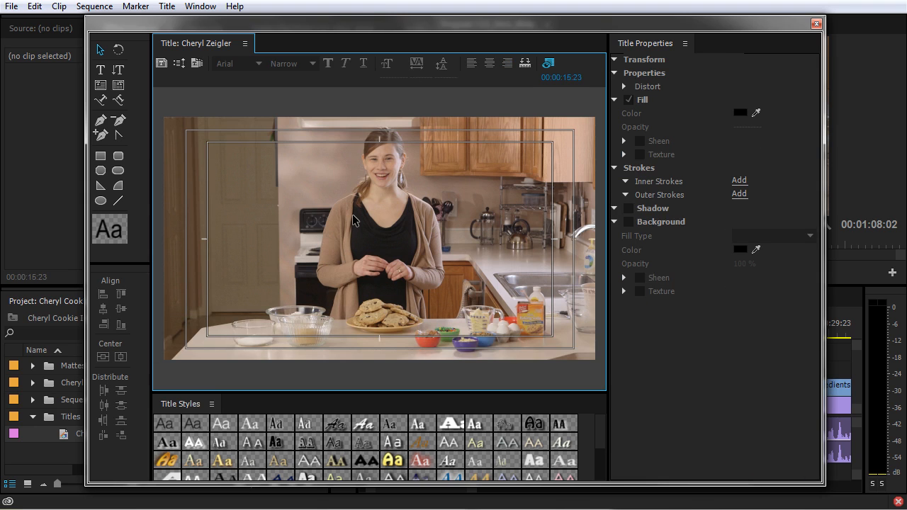
left_click(101, 71)
left_click(190, 327)
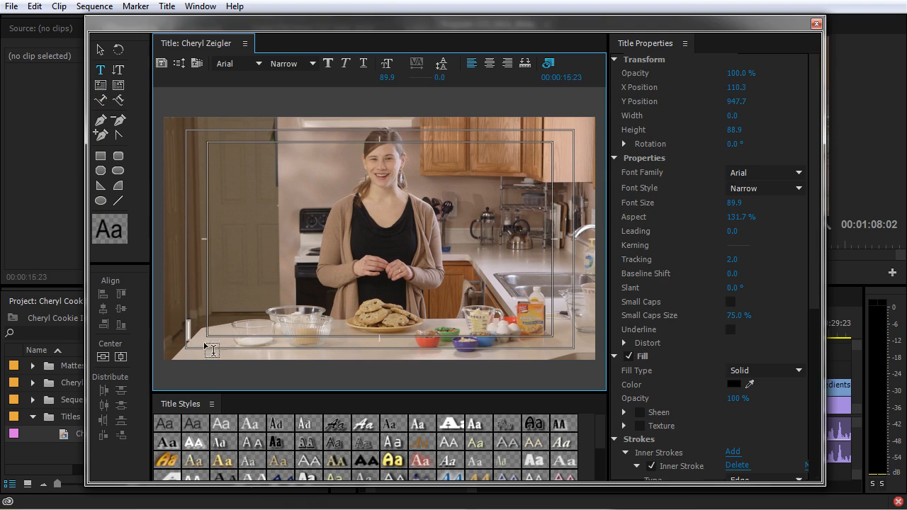
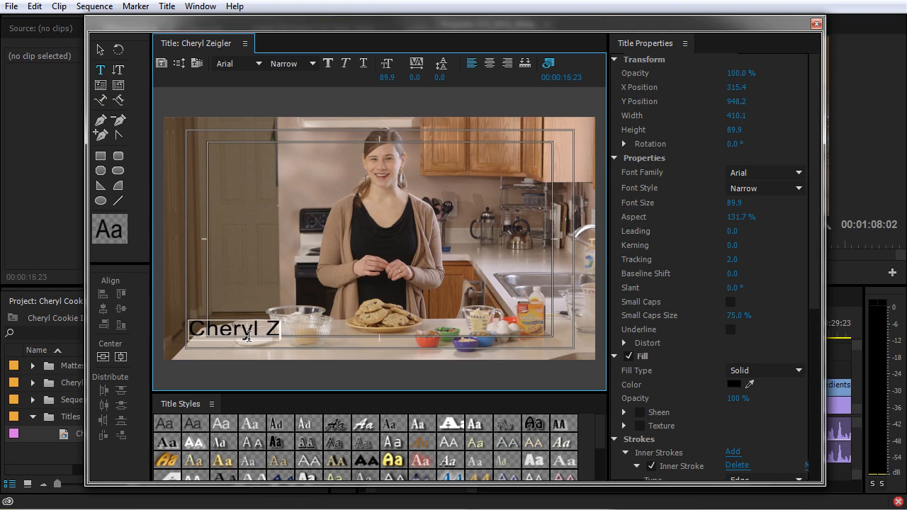
Step: Move the name text lower and slightly right in the frame
left_click(100, 50)
mouse_move(299, 341)
left_mouse_down()
mouse_move(297, 350)
mouse_move(296, 342)
left_mouse_up()
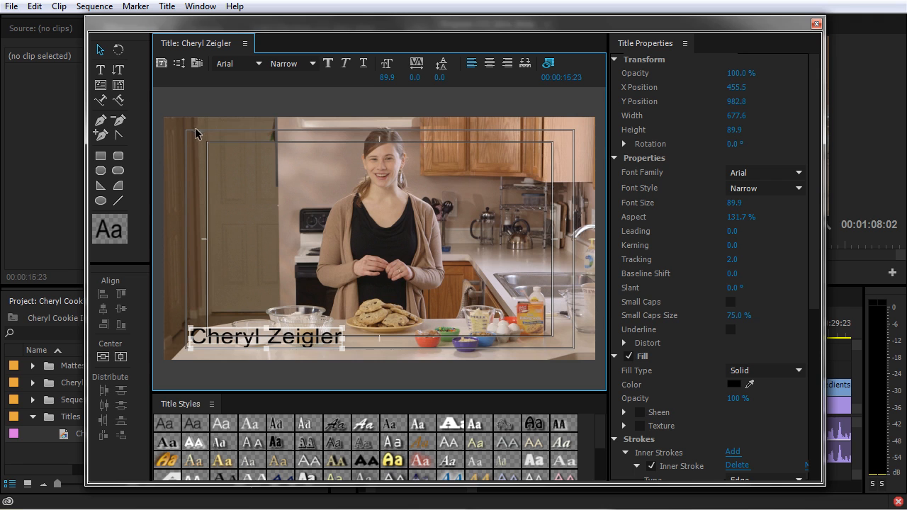
key("Right")
left_click(732, 383)
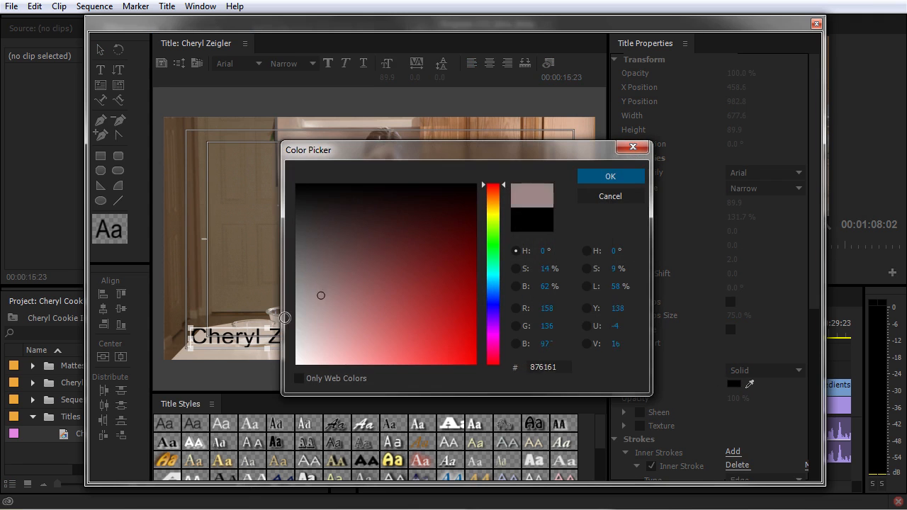
Step: Give the name a white fill and turn off its inner stroke
left_click(620, 202)
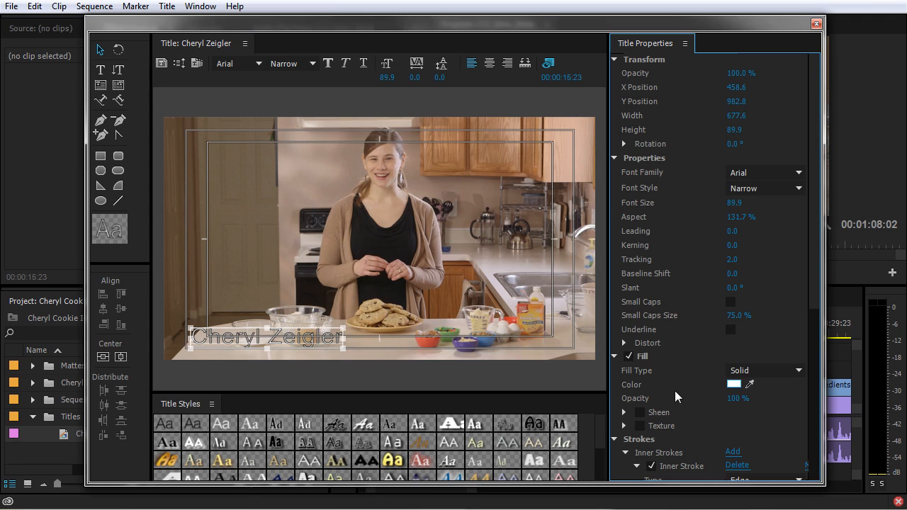
scroll(693, 395, "down", 1)
left_click(649, 445)
scroll(640, 443, "down", 3)
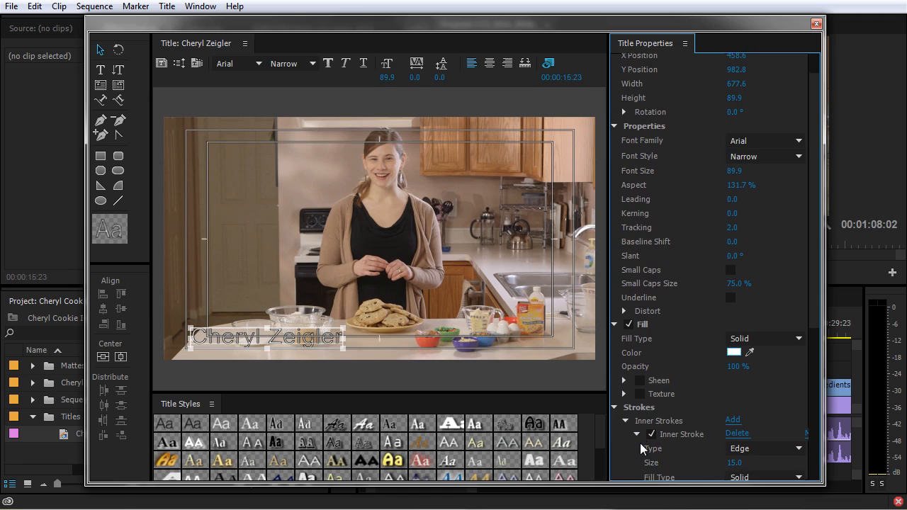
scroll(639, 435, "down", 1)
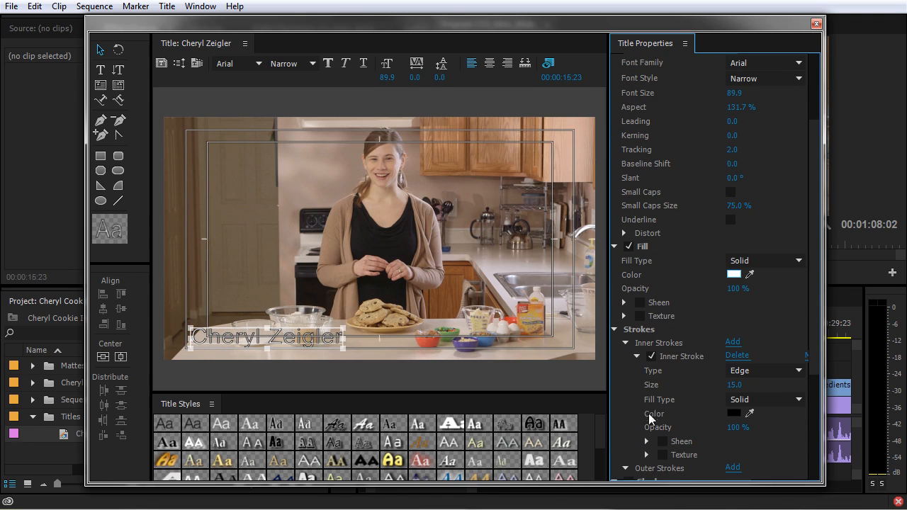
left_click(652, 357)
Step: Collapse the Inner Strokes, Strokes, Shadow and Background property groups
left_click(636, 357)
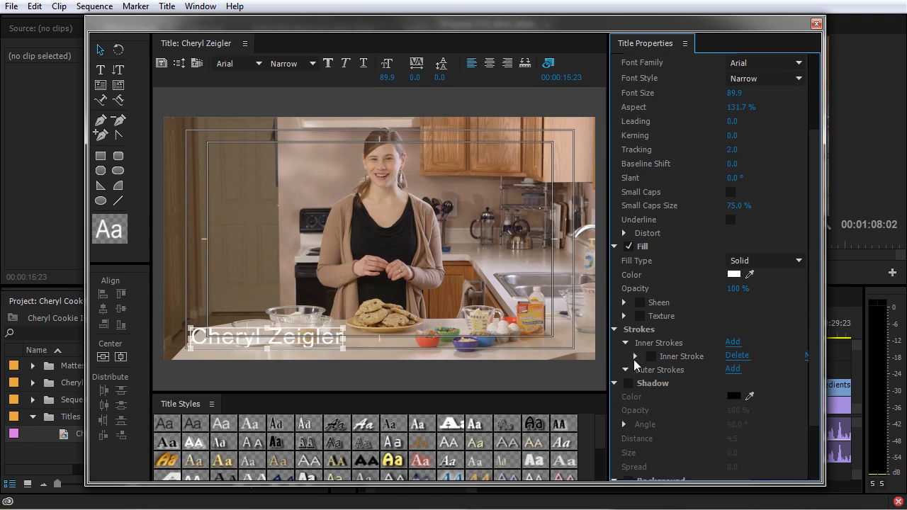
left_click(626, 344)
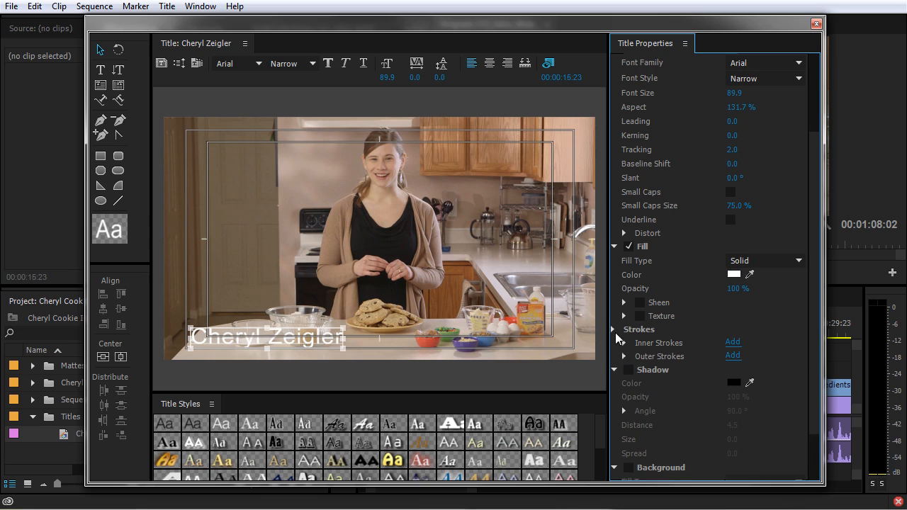
left_click(615, 330)
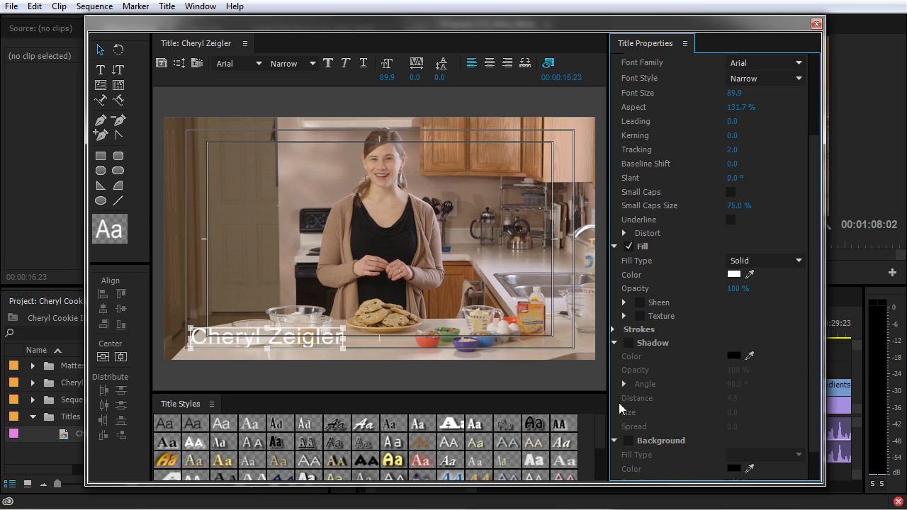
left_click(615, 343)
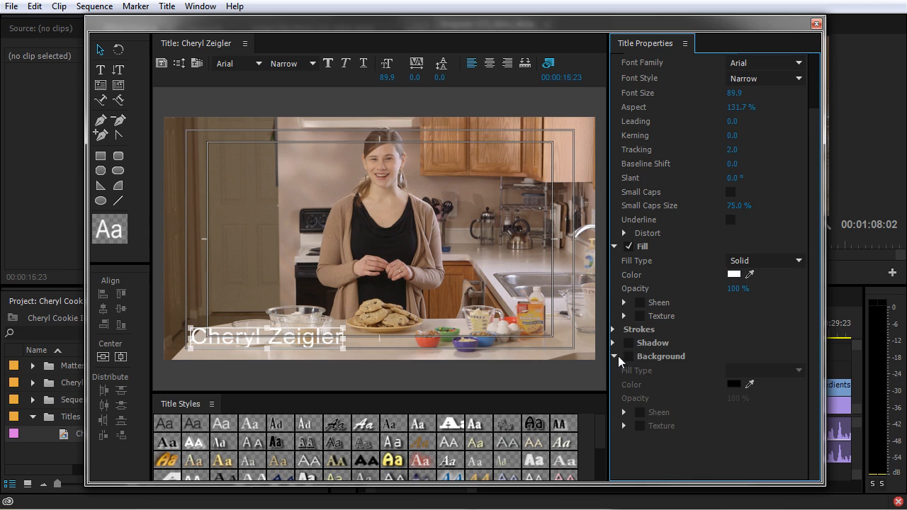
left_click(615, 356)
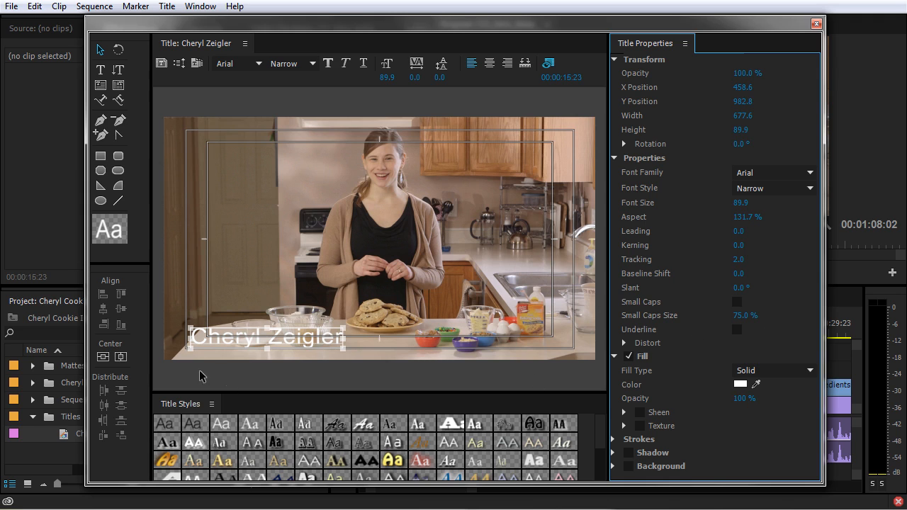
Step: Draw a black-filled rectangle across the bottom of the frame
left_click(100, 158)
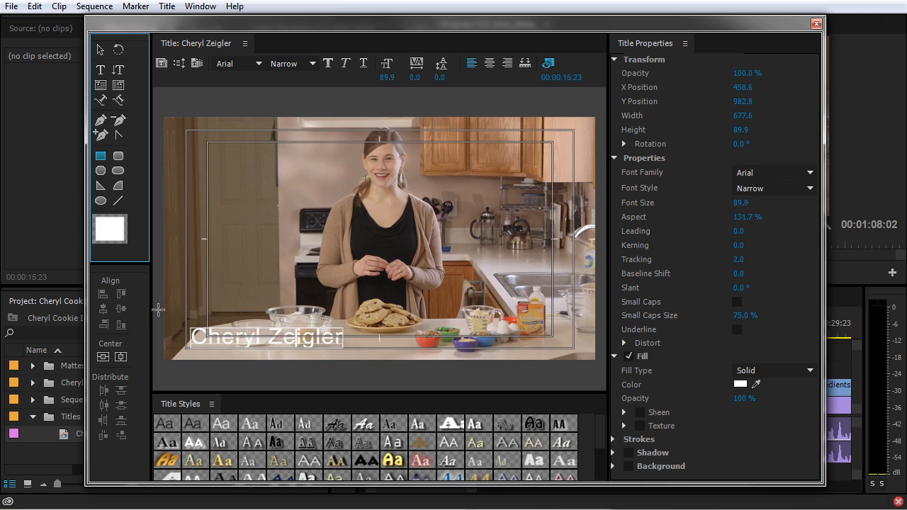
left_click_drag(156, 312, 604, 356)
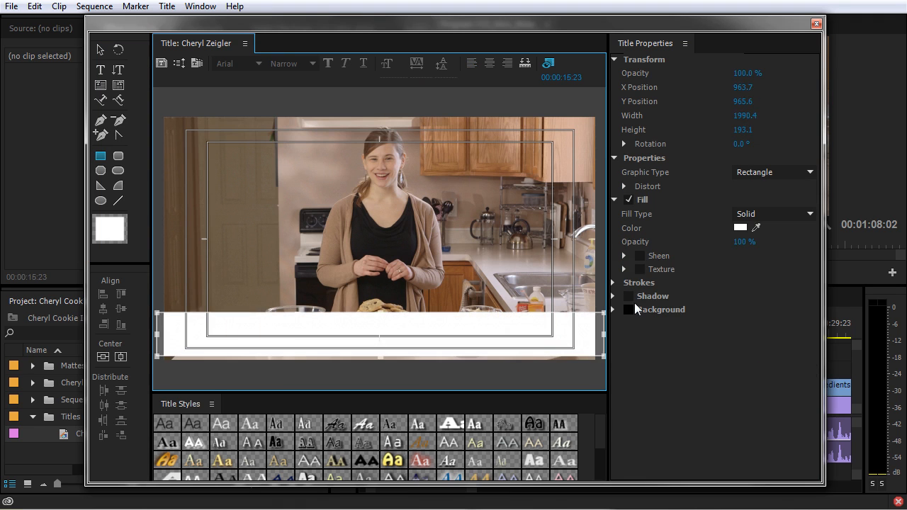
left_click(741, 229)
left_click(603, 175)
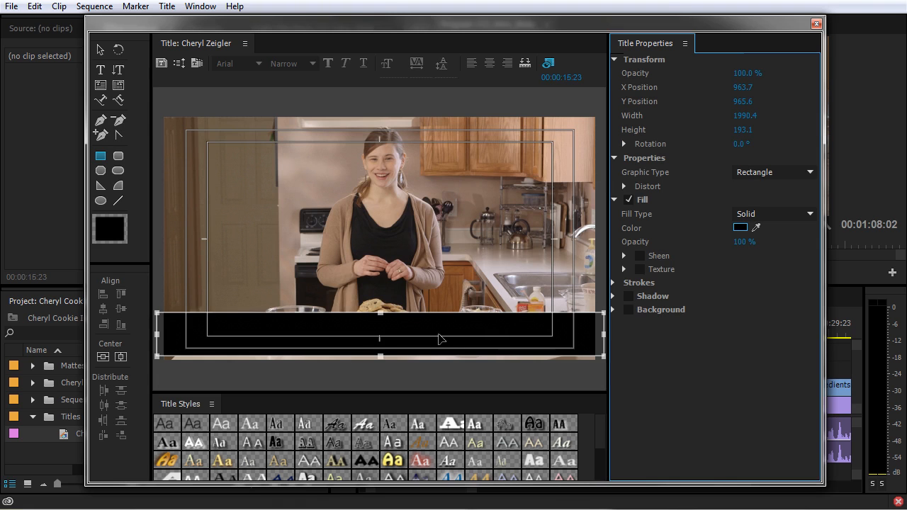
Step: Send the black bar behind the name text with Ctrl+Shift+[
right_click(458, 326)
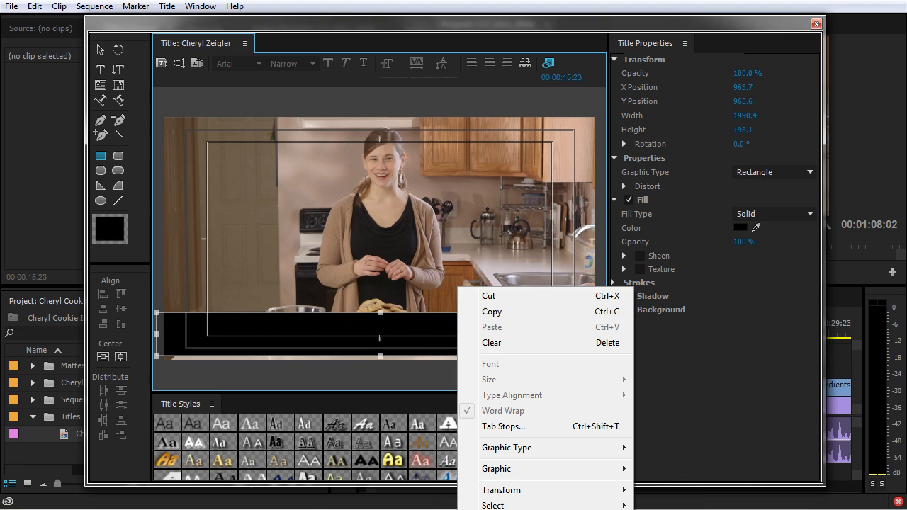
left_click(387, 260)
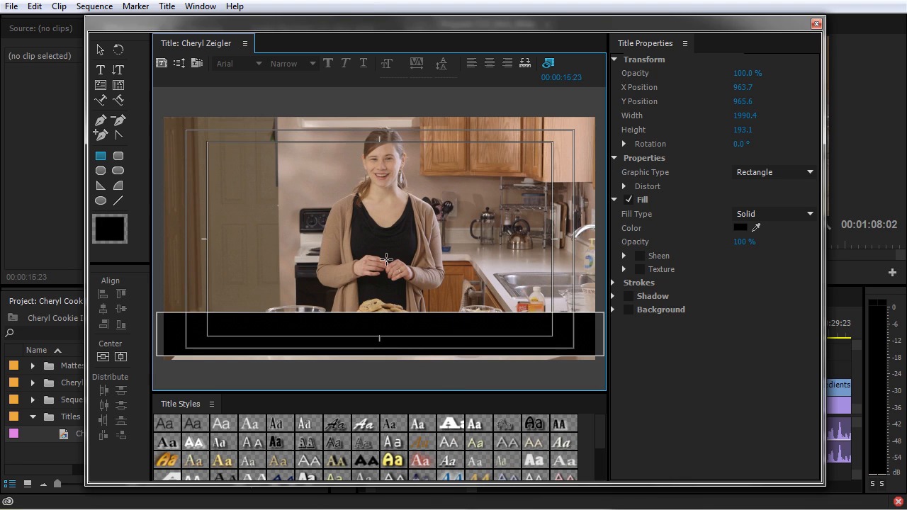
key("ctrl+shift+[")
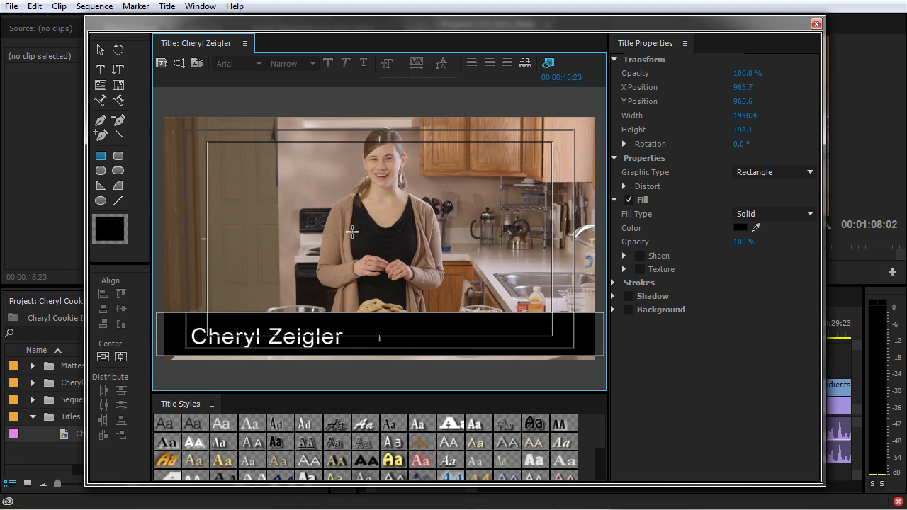
Step: Make the black bar slimmer by dragging its top edge down
left_click(434, 324)
left_click(340, 290)
left_click(95, 55)
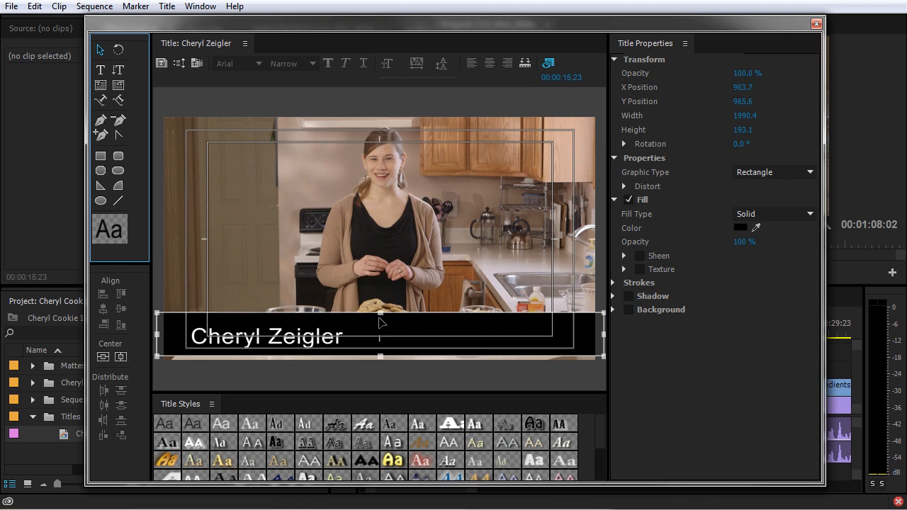
left_click_drag(380, 316, 380, 324)
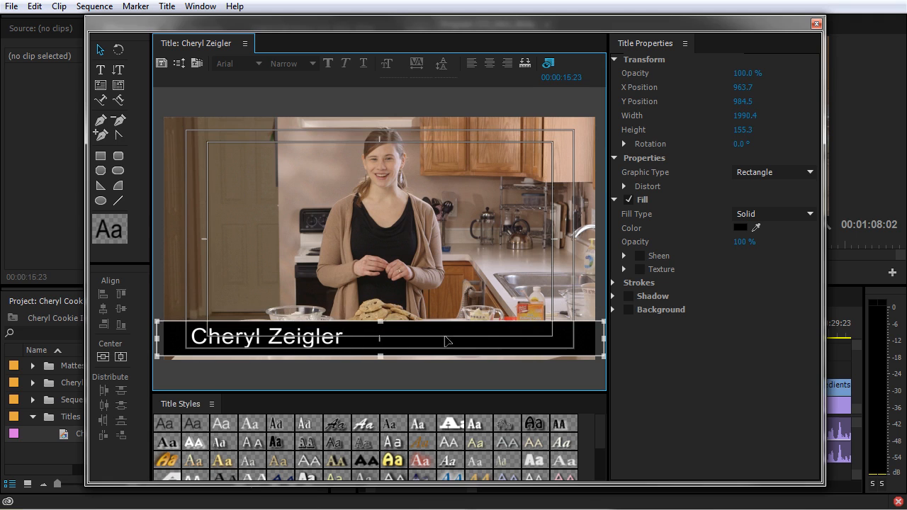
Step: Adjust the name text's alignment and lower the bar's fill opacity to 85%
left_click(423, 303)
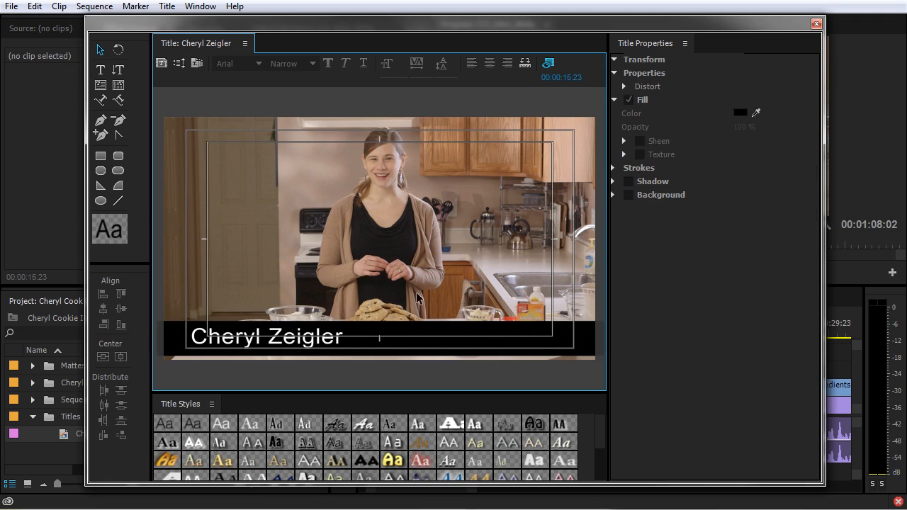
left_click(362, 340)
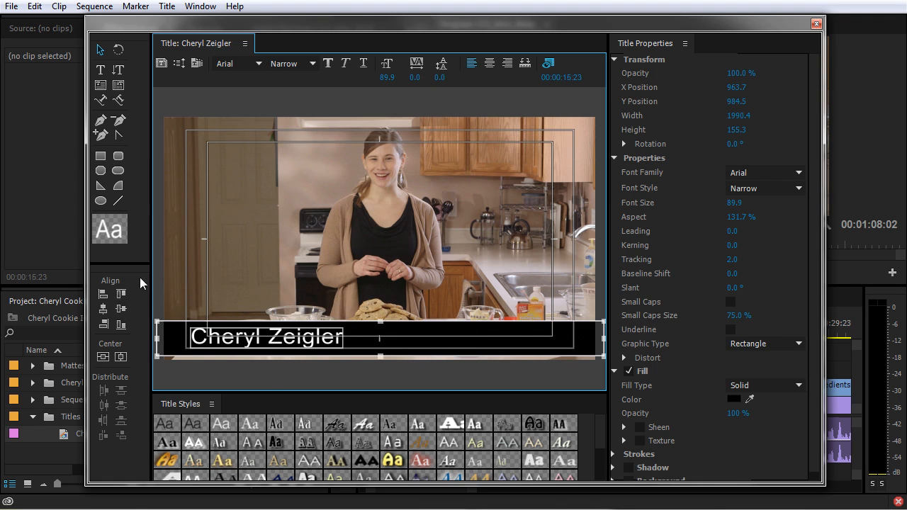
left_click(121, 312)
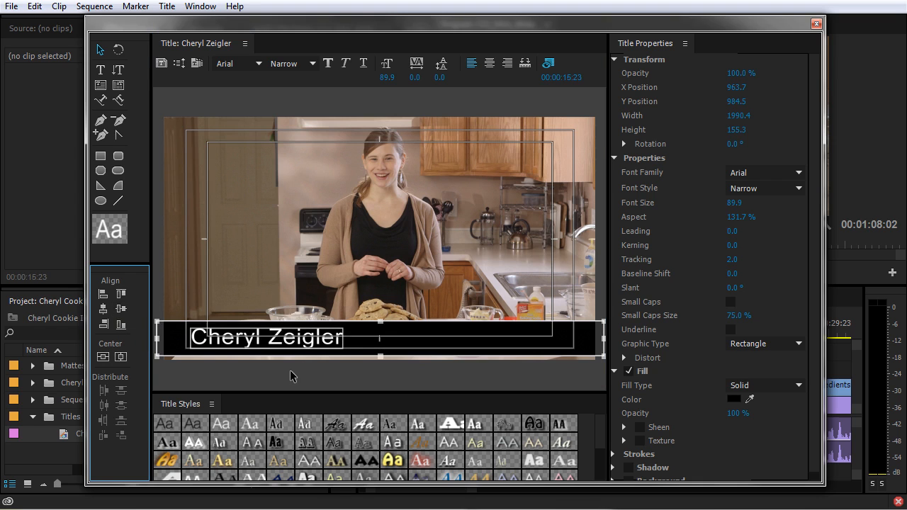
left_click(484, 338)
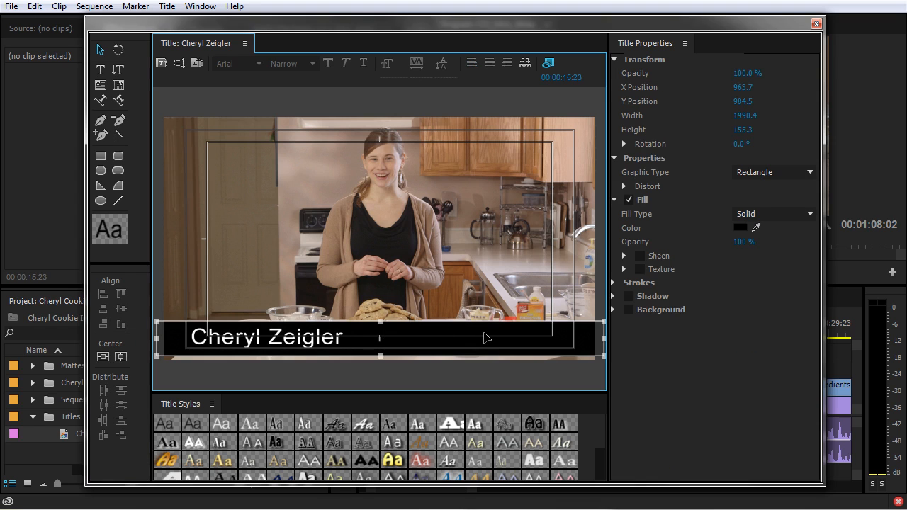
left_click_drag(745, 242, 733, 242)
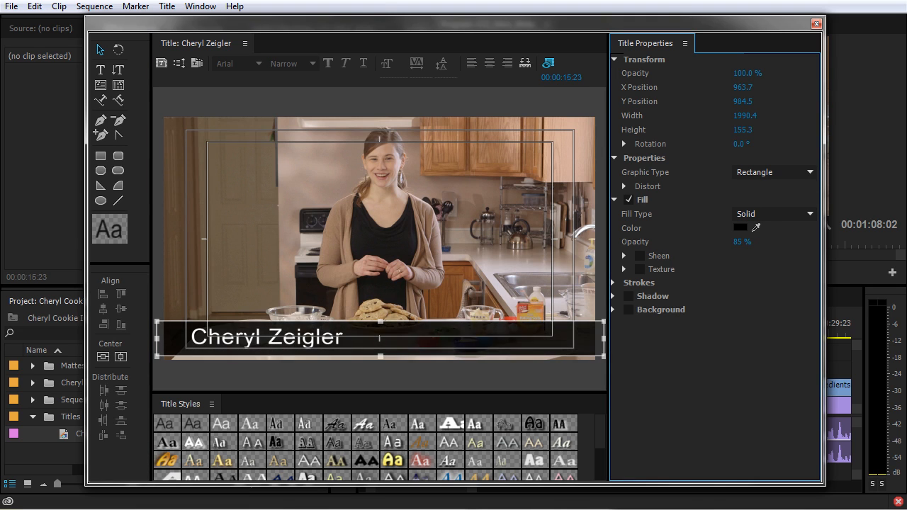
Step: Change the bar's fill type to a 4 Color Gradient
left_click(780, 214)
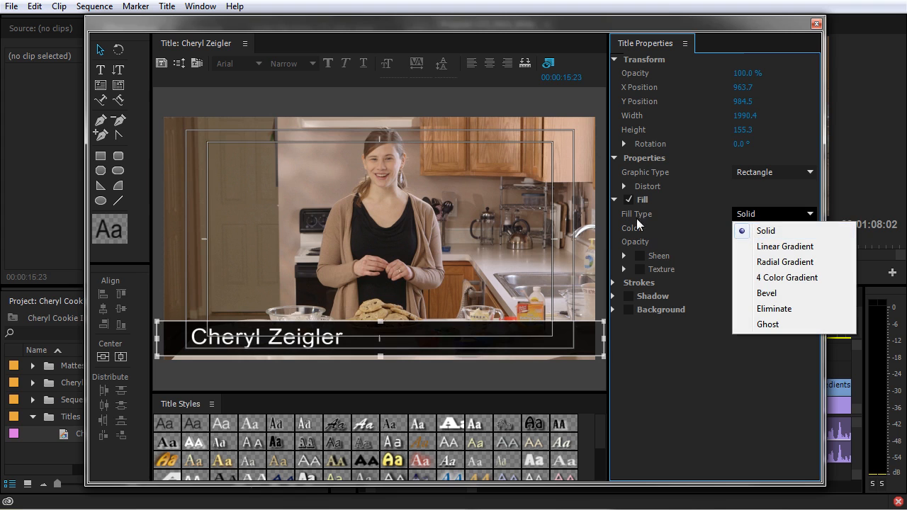
left_click(780, 249)
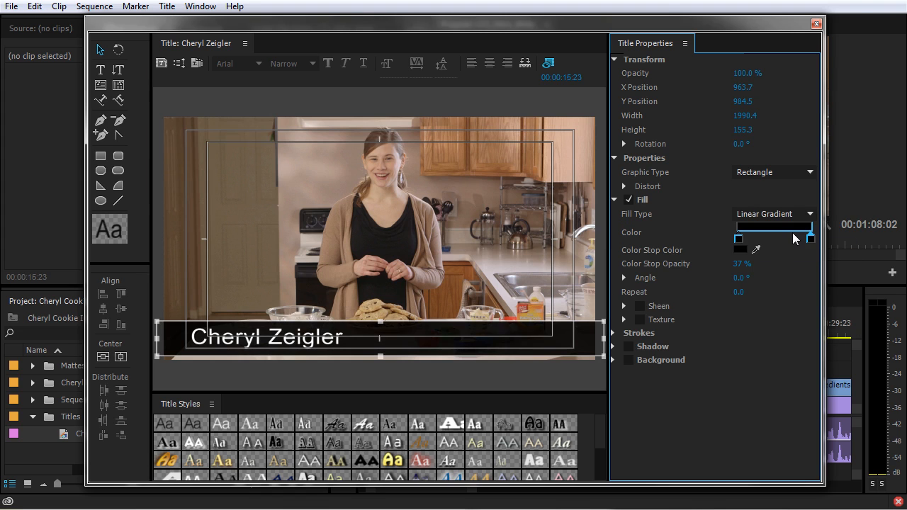
left_click(780, 215)
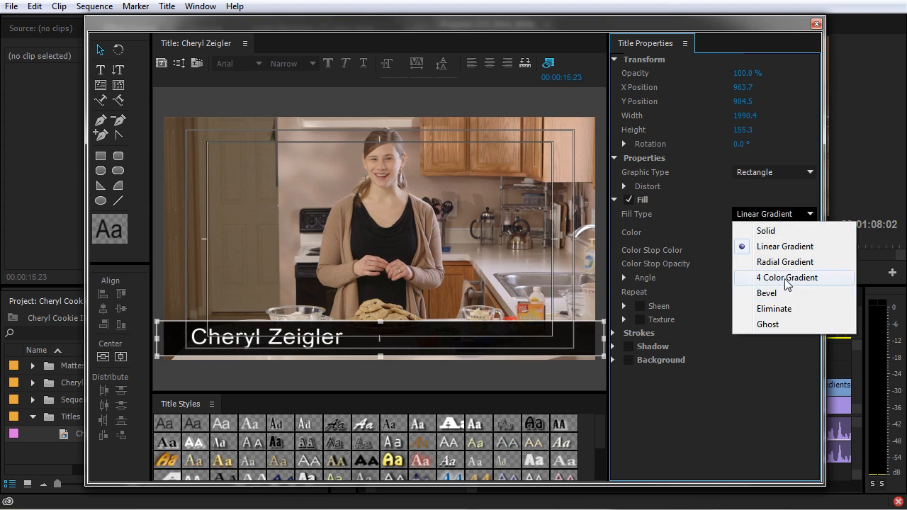
left_click(785, 279)
Step: Set the gradient corner opacities, fading the right to 34%, and place the title on V3
left_click(811, 230)
left_click_drag(742, 292, 794, 292)
left_click(738, 265)
left_click(741, 292)
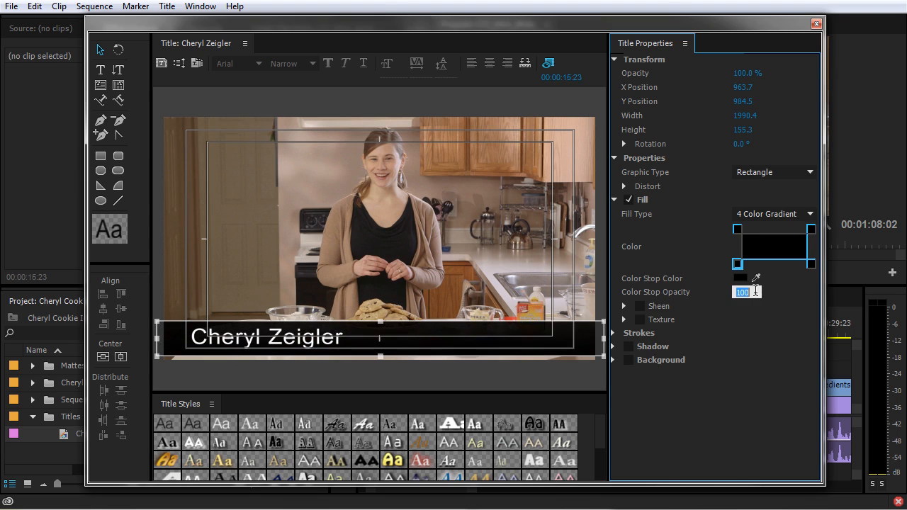
left_click(741, 229)
left_click(811, 264)
left_click_drag(743, 292, 720, 292)
left_click(812, 231)
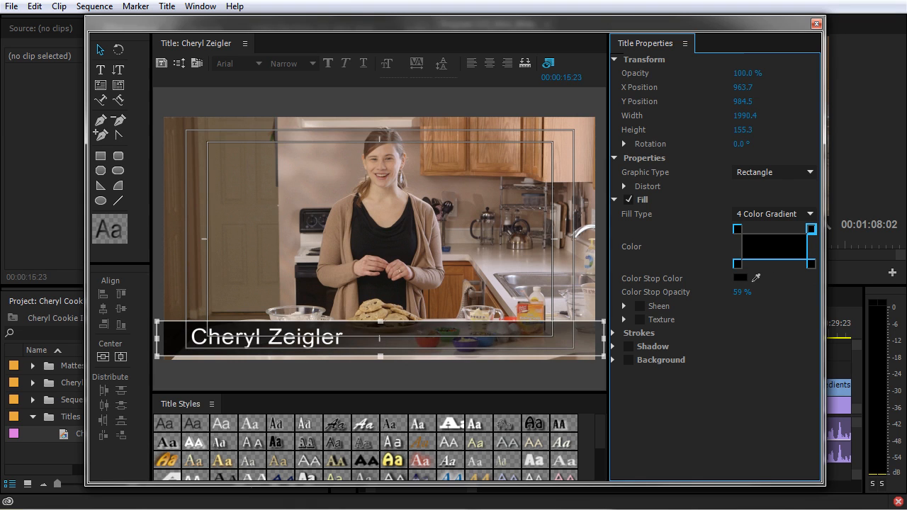
left_click(816, 23)
left_click_drag(55, 435, 545, 372)
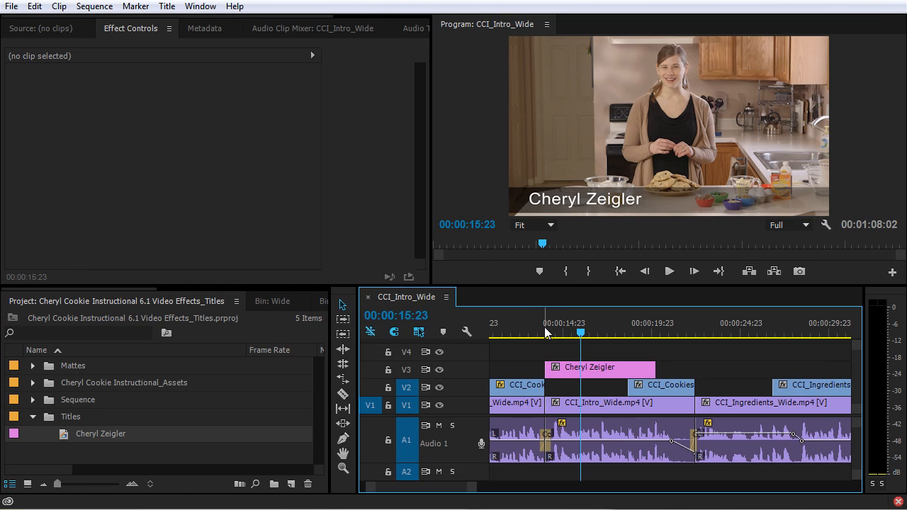
Step: Preview the presenter's lower third playing over the footage from just before the title
left_click(545, 336)
key("space")
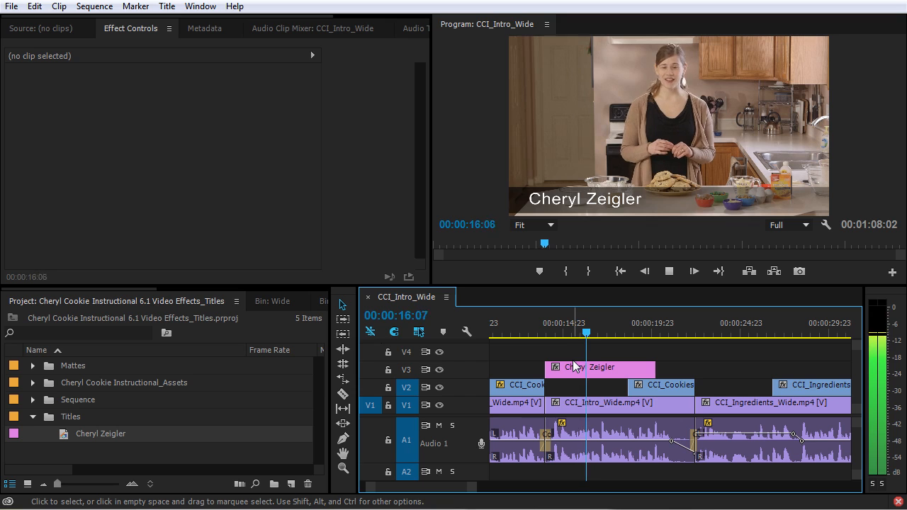
key("space")
Step: Set the audio track's DeNoiser effect slot to None in the Audio Track Mixer
scroll(397, 29, "down", 3)
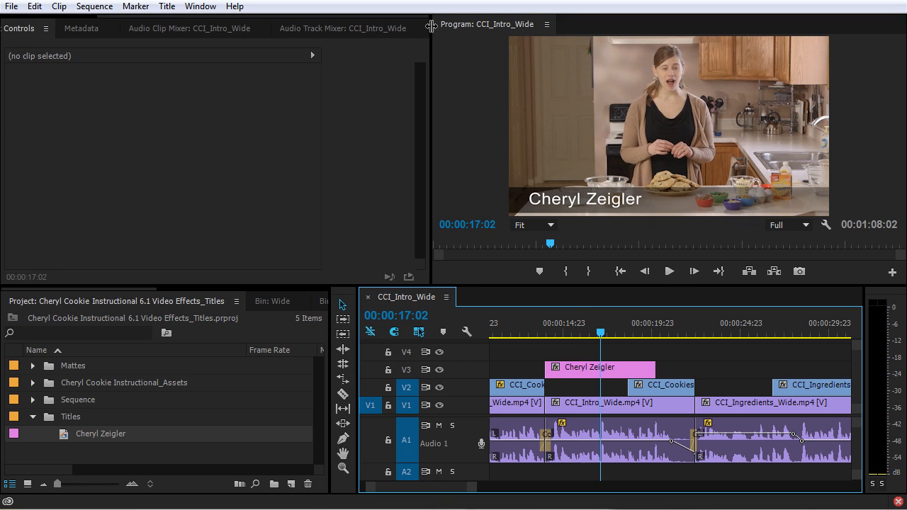
left_click(361, 28)
left_click(74, 73)
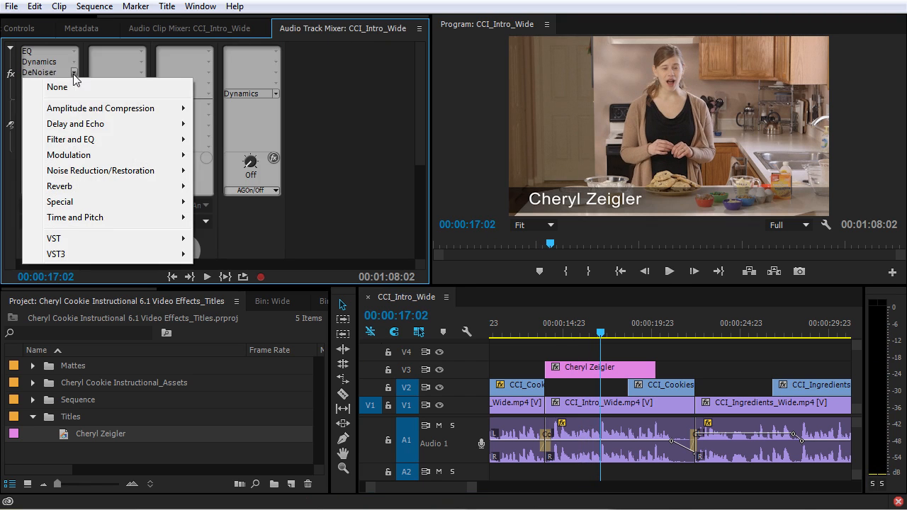
left_click(71, 87)
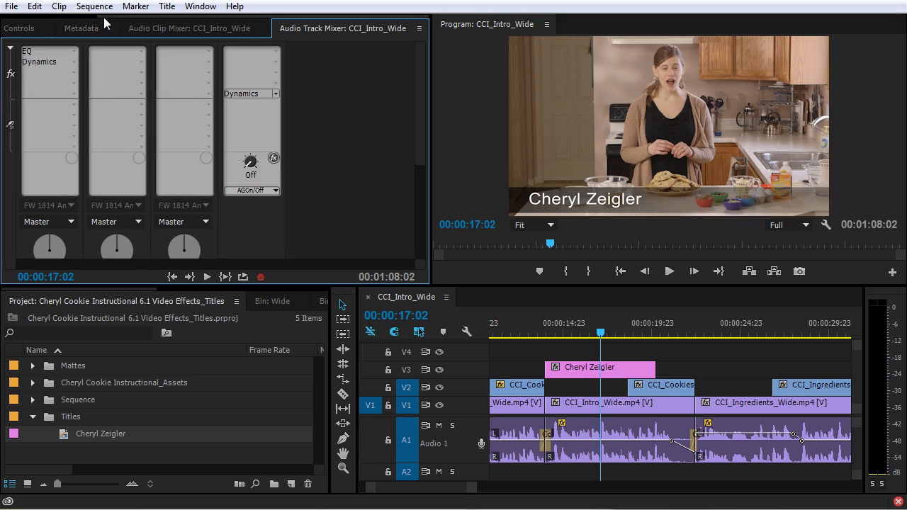
Step: Replay the title from just before its start and select the title clip on V3
scroll(50, 22, "up", 3)
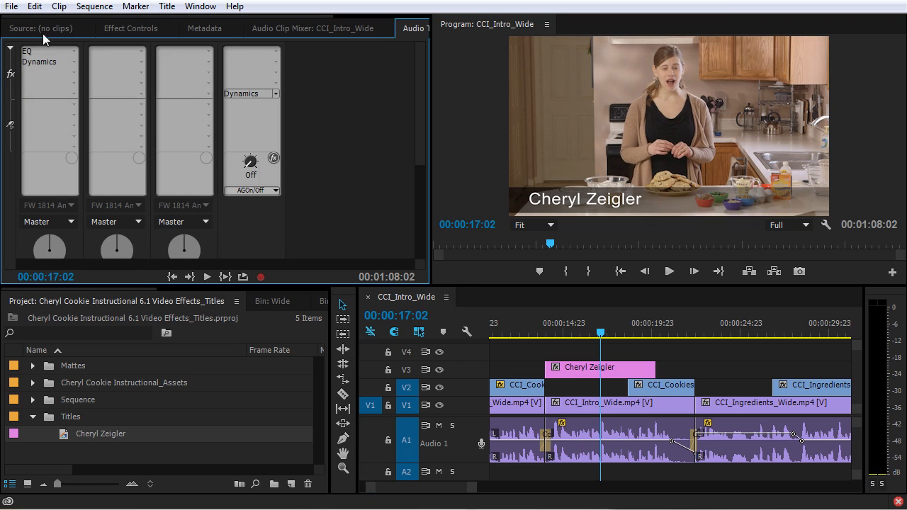
left_click(138, 30)
left_click(545, 331)
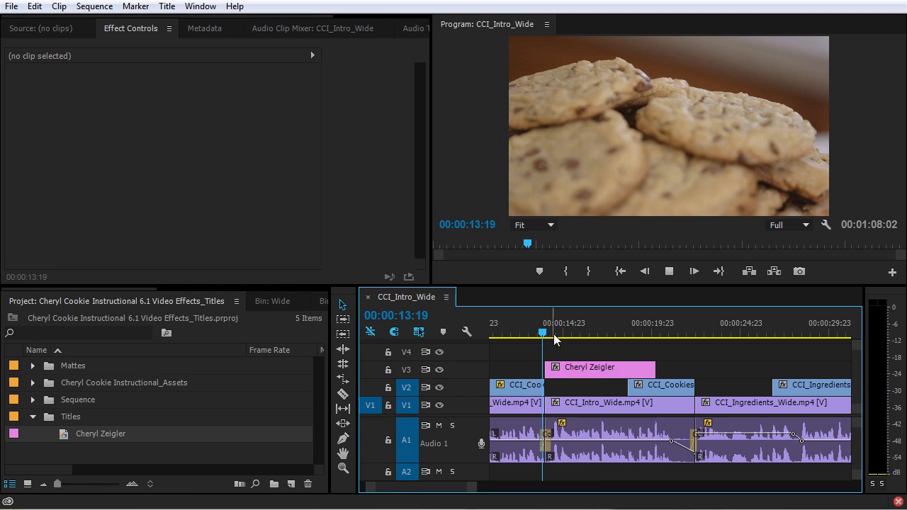
key("space")
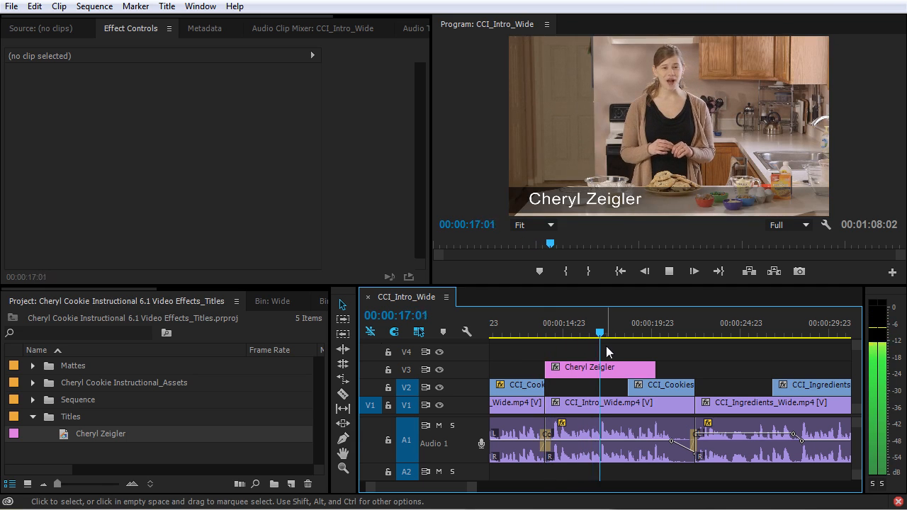
key("space")
left_click(604, 366)
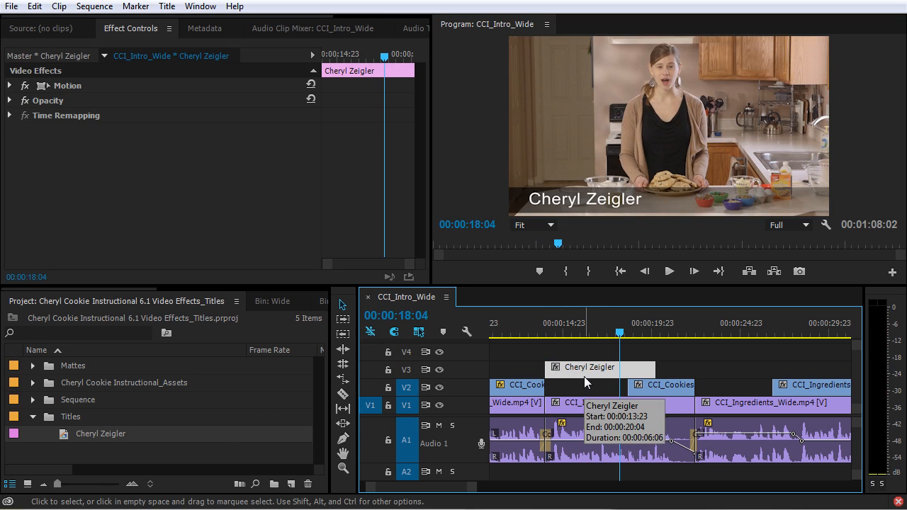
Step: Apply default cross dissolves to both ends of the title clip and play back the fades
key("ctrl+d")
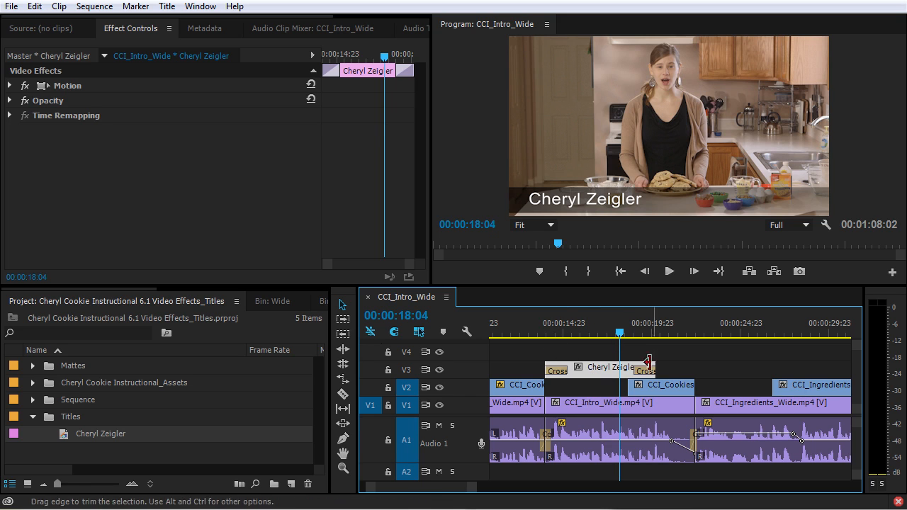
left_click_drag(545, 332, 545, 331)
key("space")
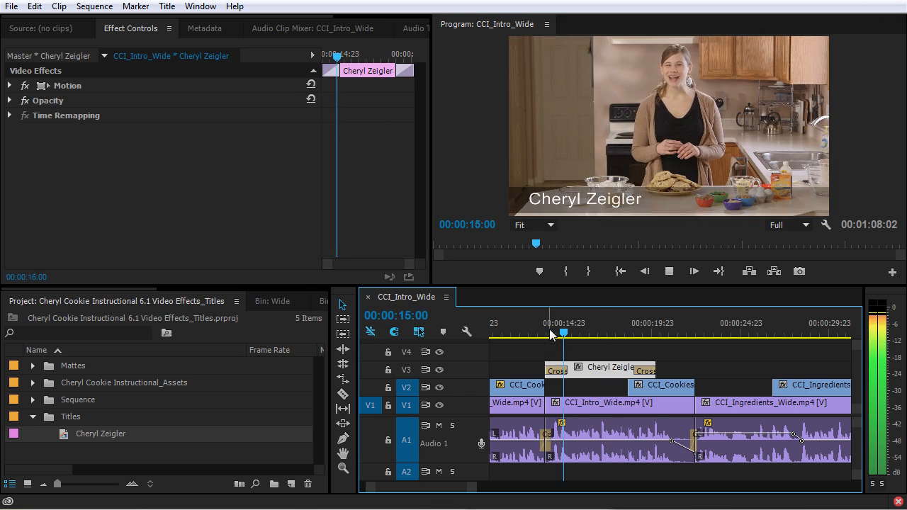
key("space")
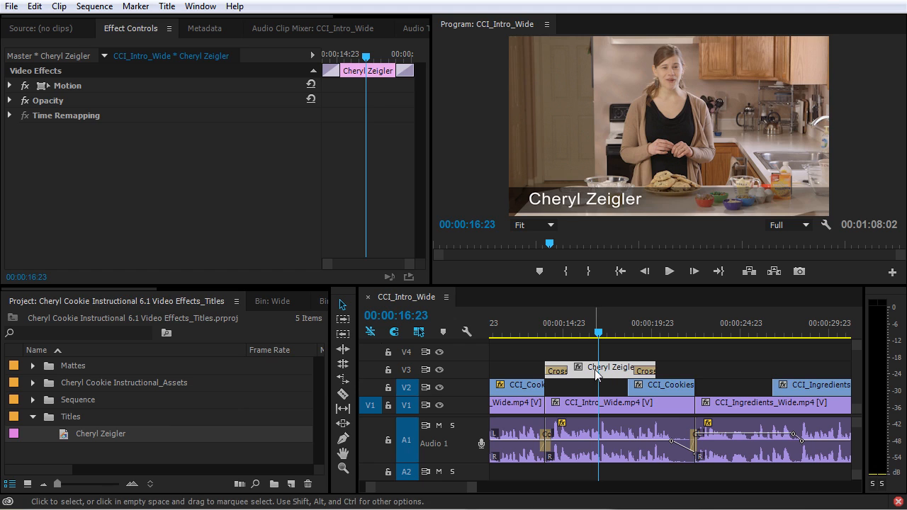
Step: Reopen the presenter's title in the title designer and enlarge its window
double_click(65, 435)
left_click_drag(822, 256, 883, 251)
left_click(550, 65)
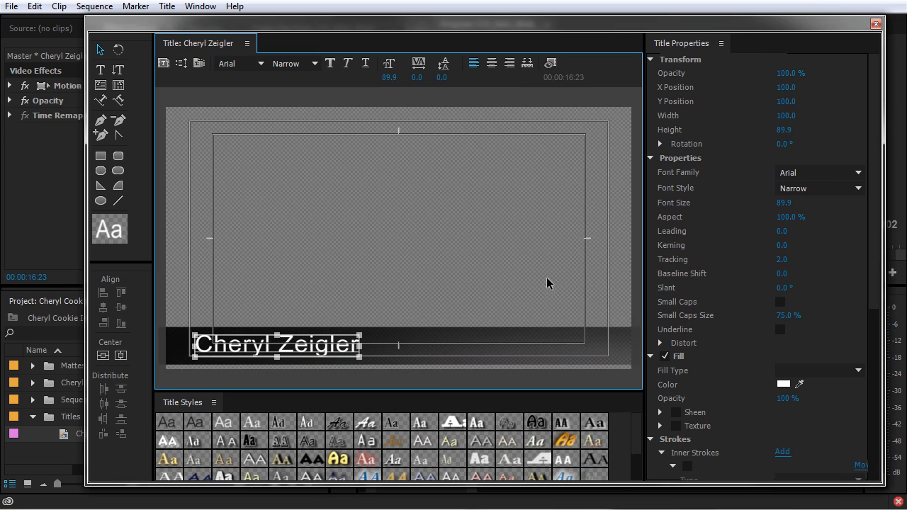
left_click(551, 63)
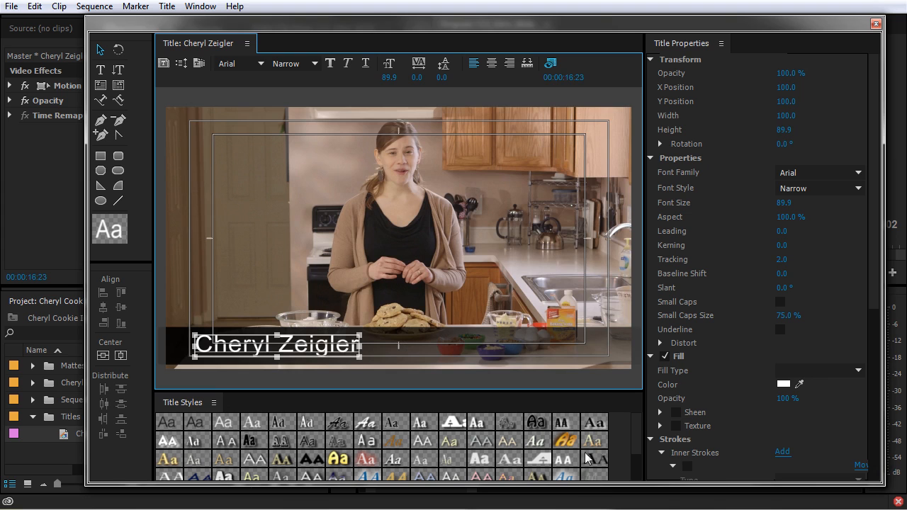
left_click_drag(576, 484, 578, 499)
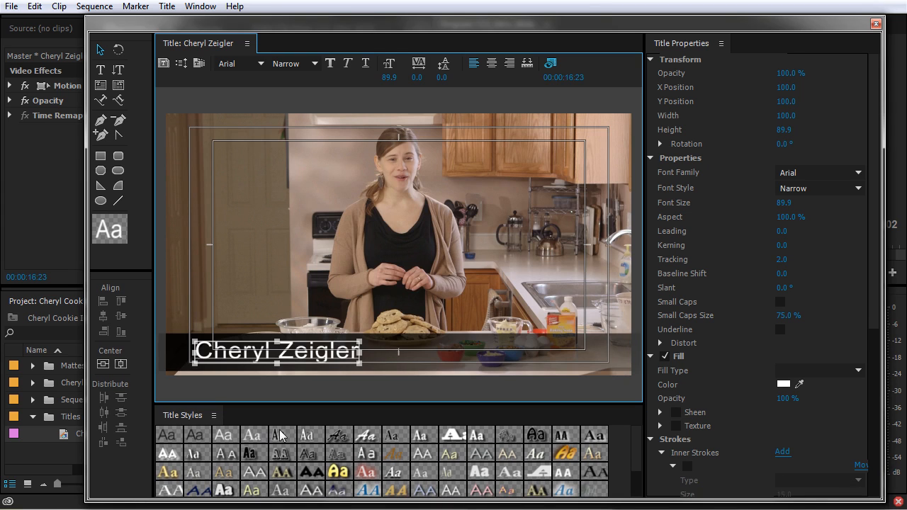
Step: Try Rosewood, gold gradient italic and white bold outlined styles, undo them, and select the background bar
left_click(287, 452)
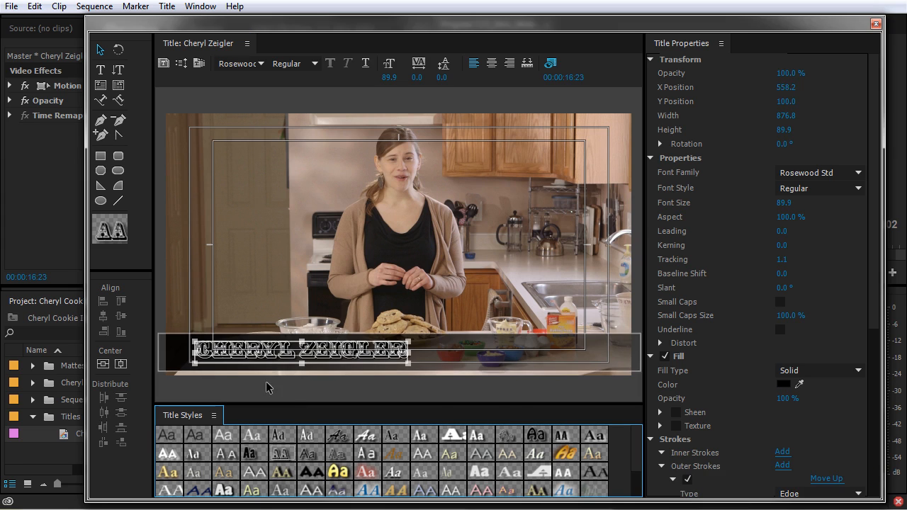
left_click(565, 453)
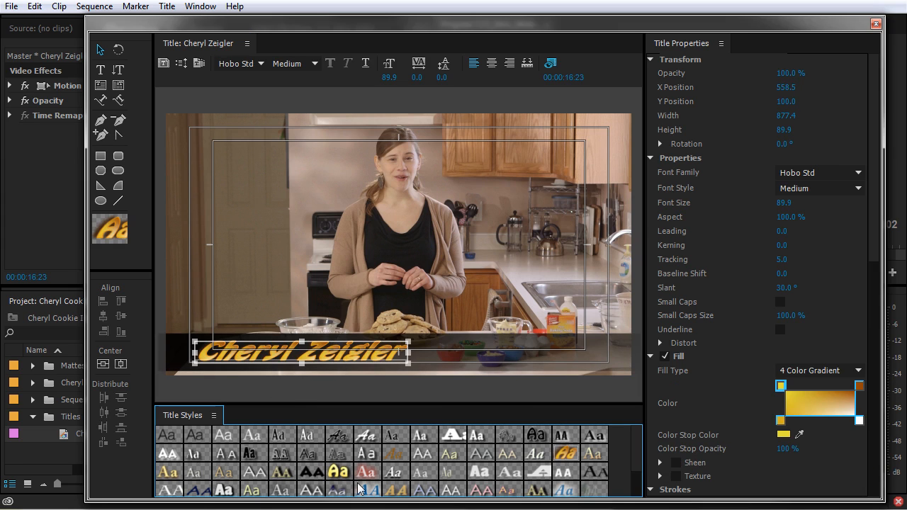
left_click(224, 489)
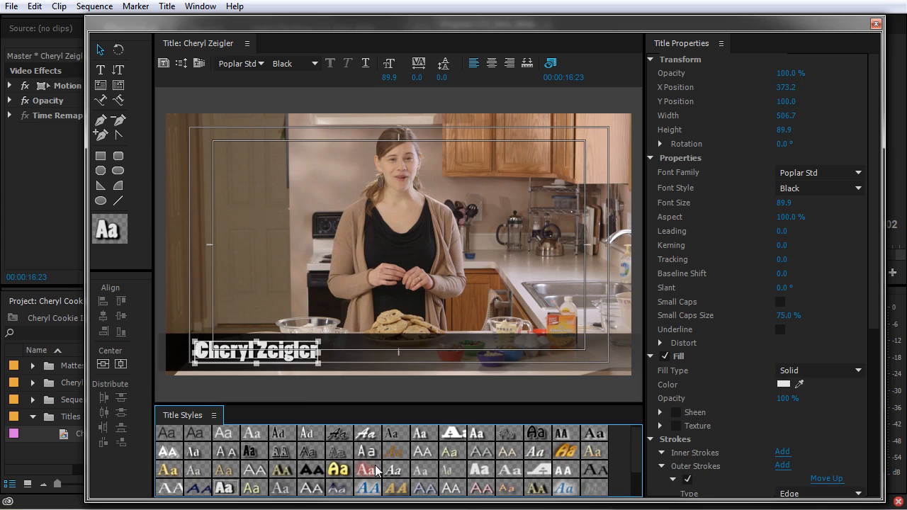
key("ctrl+z")
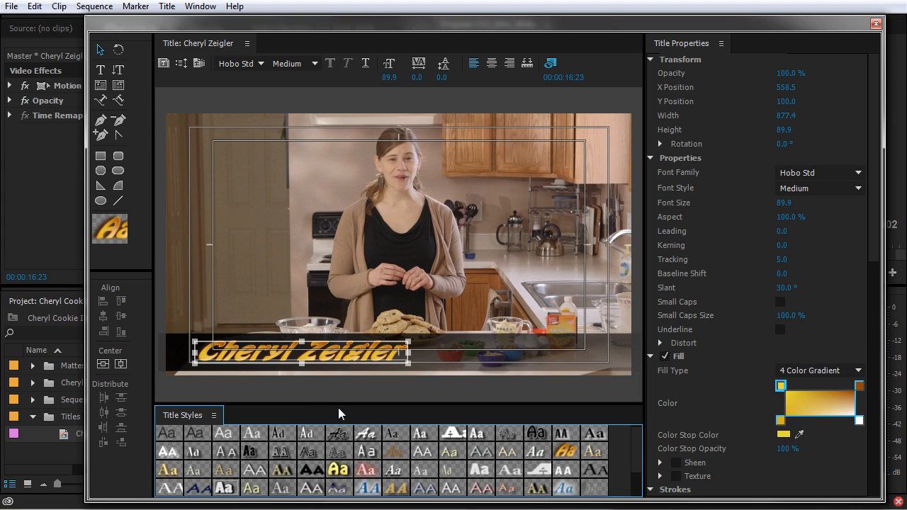
key("ctrl+z")
key("ctrl+z")
left_click(599, 356)
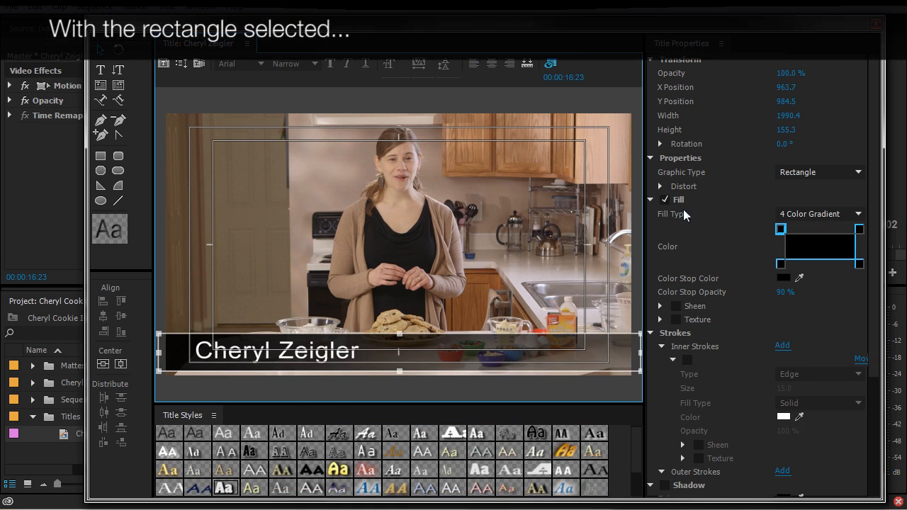
Step: Enable a texture fill on the bar using PICS > TEXTURES > Bode Tetured > Brown Cardboard Paper_01.jpg
left_click(677, 319)
left_click(660, 319)
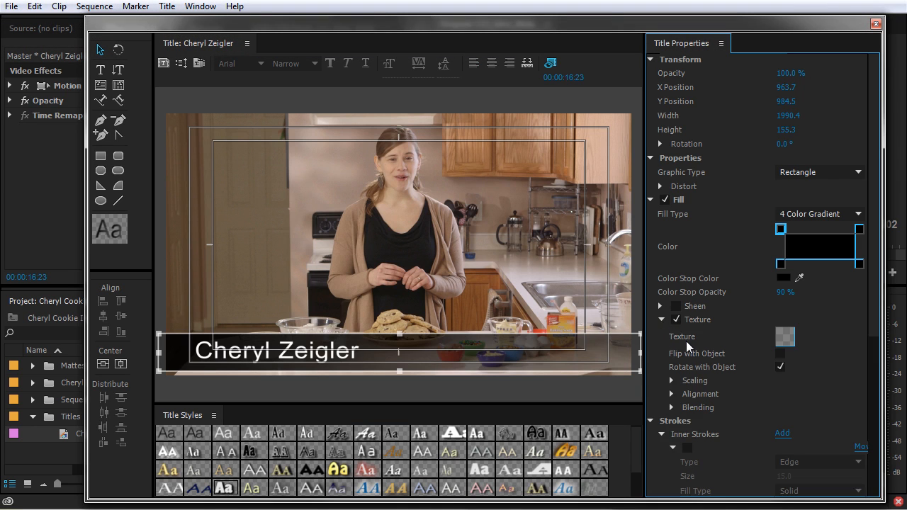
left_click(786, 337)
left_click(128, 119)
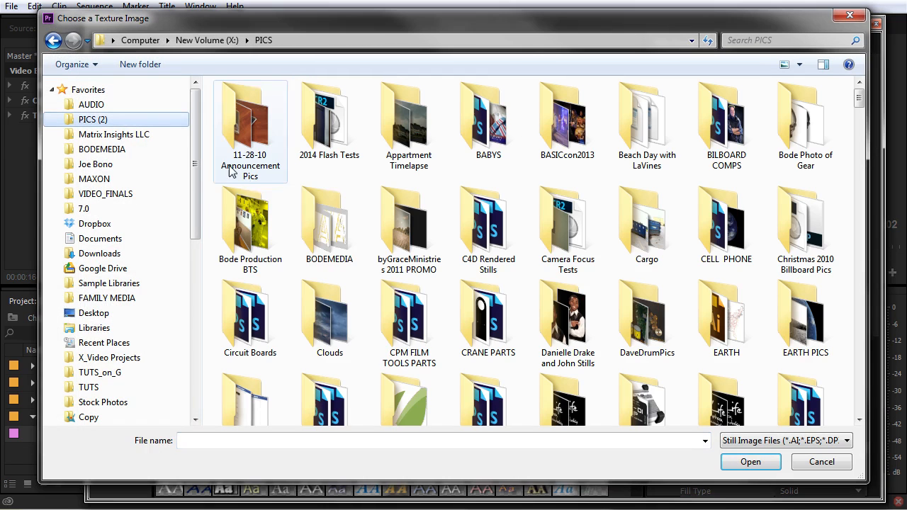
scroll(420, 341, "down", 5)
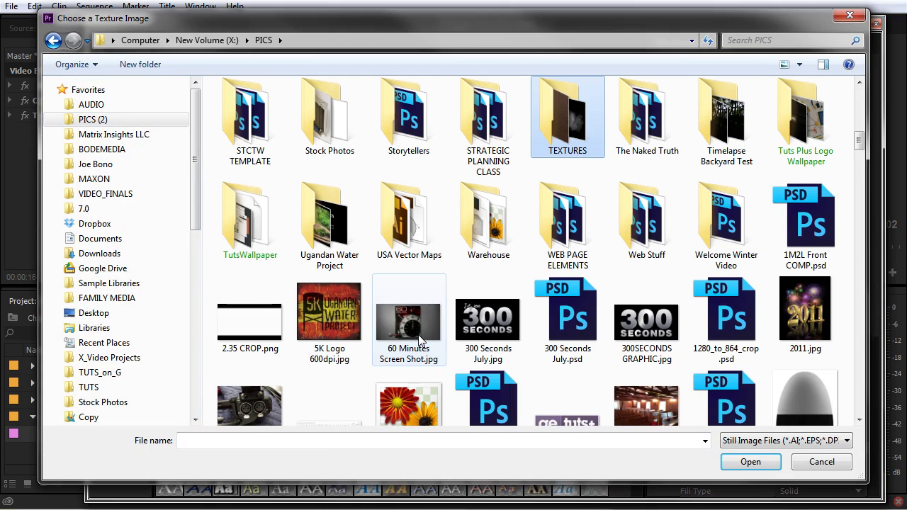
double_click(553, 160)
double_click(244, 112)
left_click(411, 122)
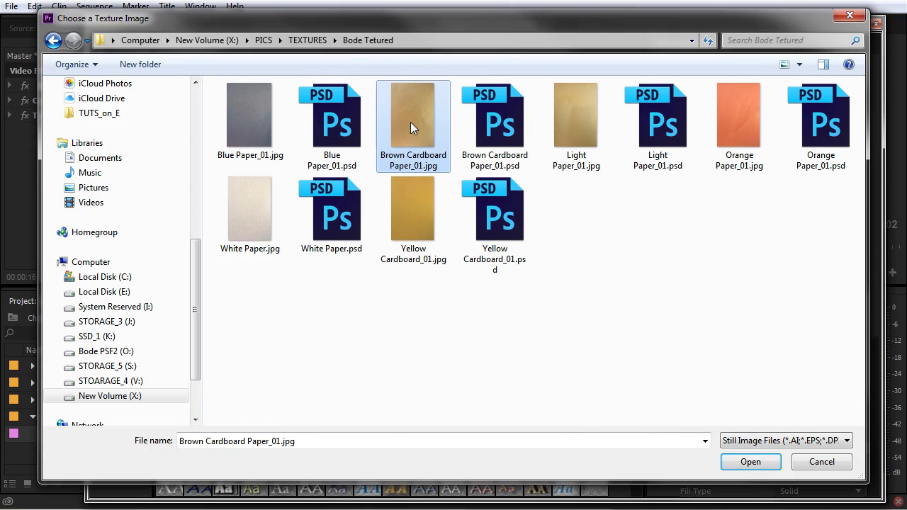
left_click(768, 465)
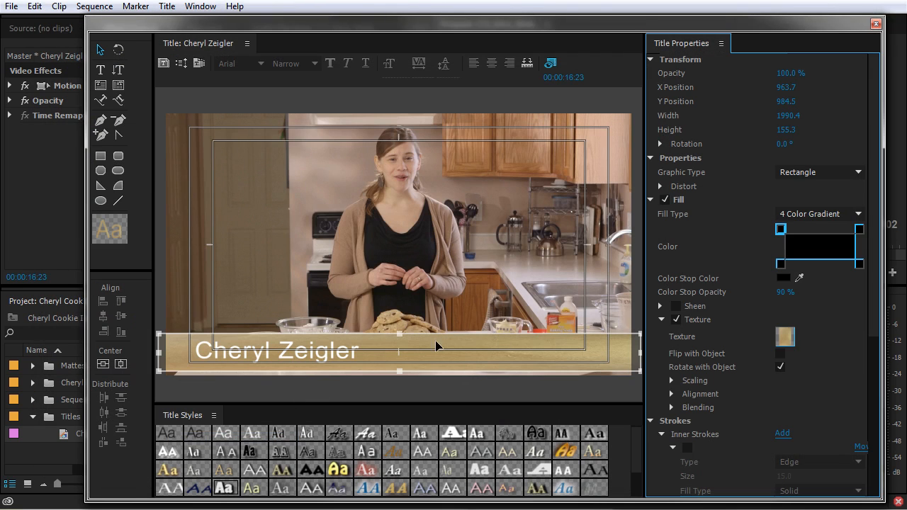
Step: Stretch the textured bar upward, then settle its top edge at mid-frame (607.7 high)
left_click_drag(400, 334, 401, 131)
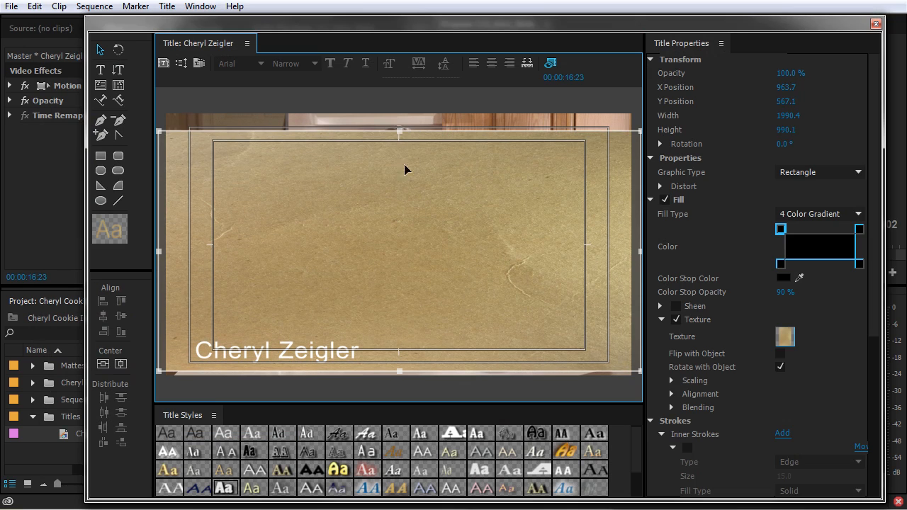
left_click_drag(400, 132, 399, 224)
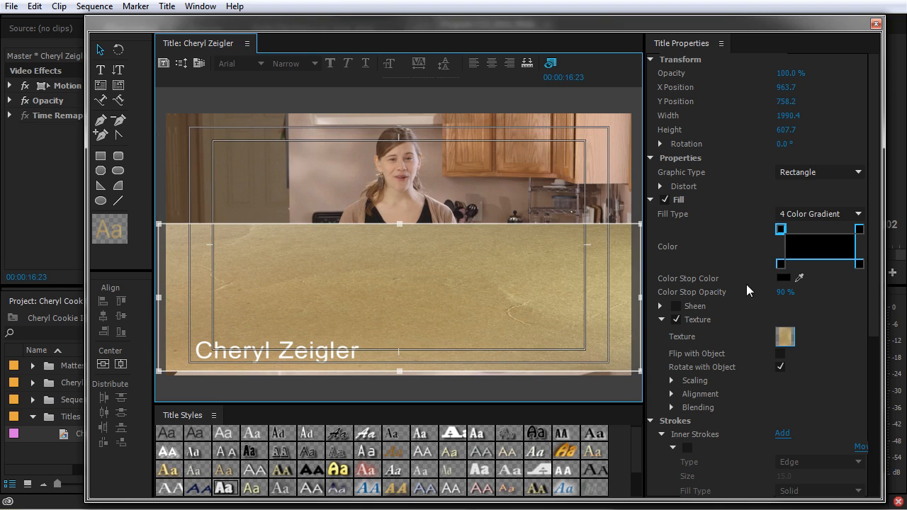
left_click(672, 380)
Step: Set the texture's Scaling Object Y and Object X to Texture
scroll(683, 436, "down", 3)
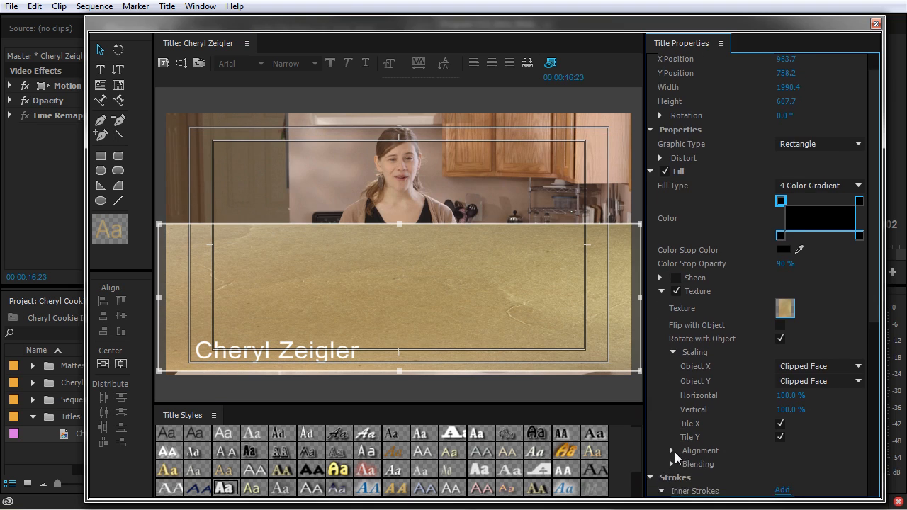
left_click(672, 449)
scroll(672, 448, "down", 2)
scroll(674, 448, "down", 2)
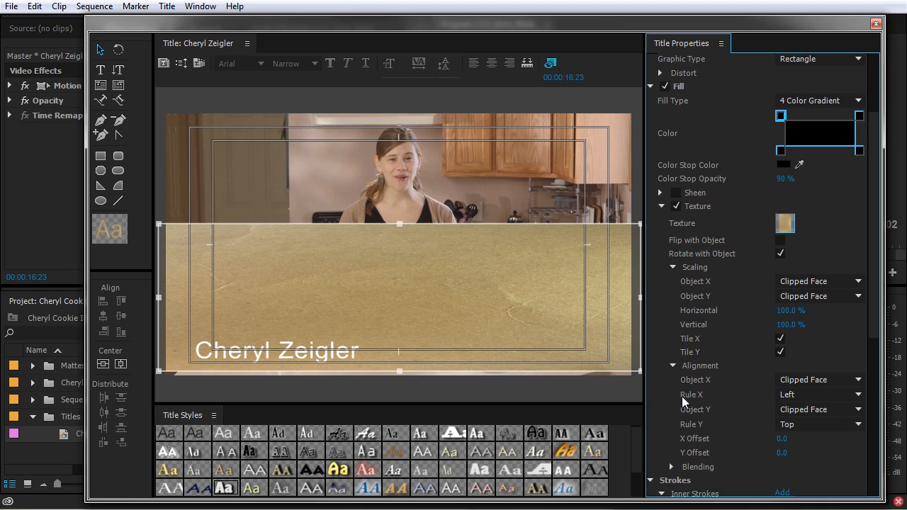
left_click(784, 296)
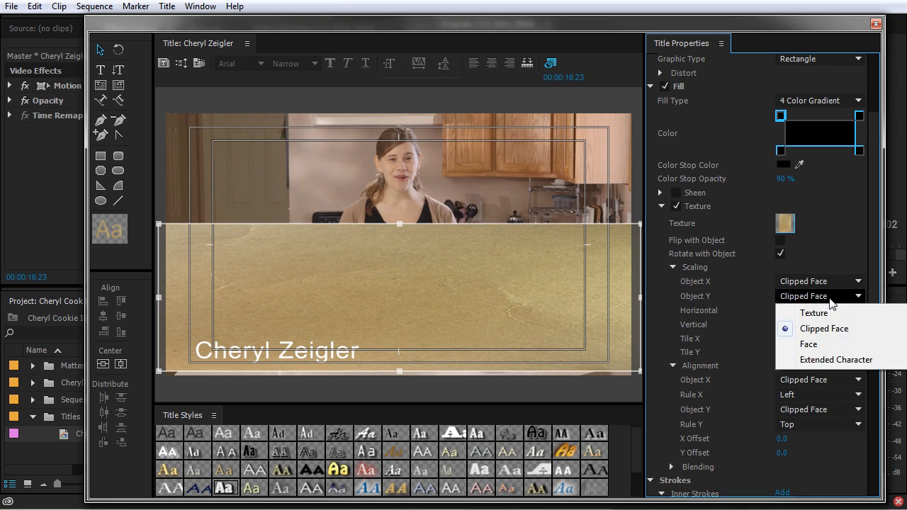
left_click(831, 313)
left_click(829, 282)
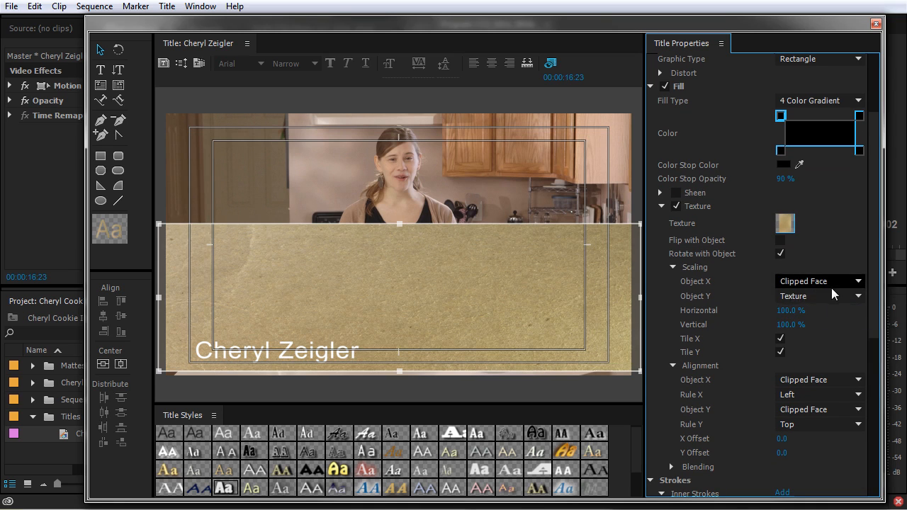
left_click(832, 298)
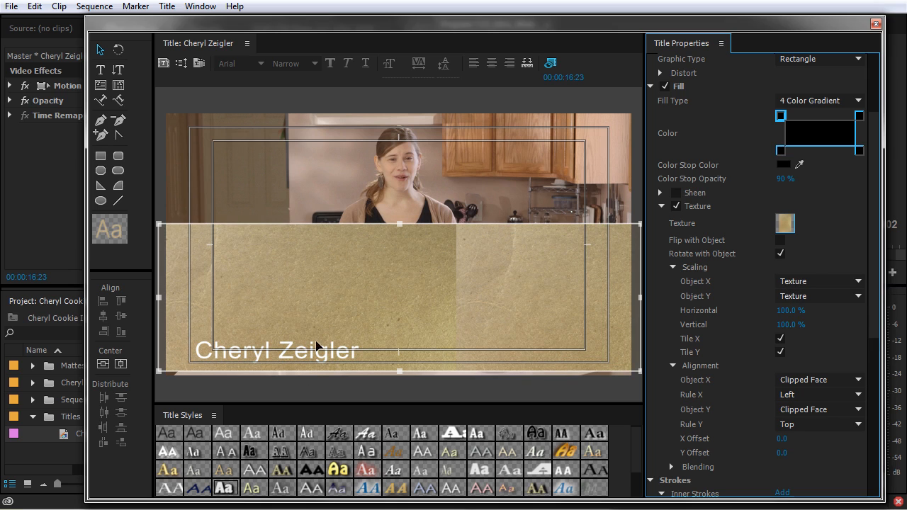
Step: Switch Object X scaling to Clipped Face and reset the texture's X Offset to 0
mouse_move(400, 225)
left_mouse_down()
mouse_move(416, 176)
mouse_move(416, 241)
mouse_move(416, 232)
left_mouse_up()
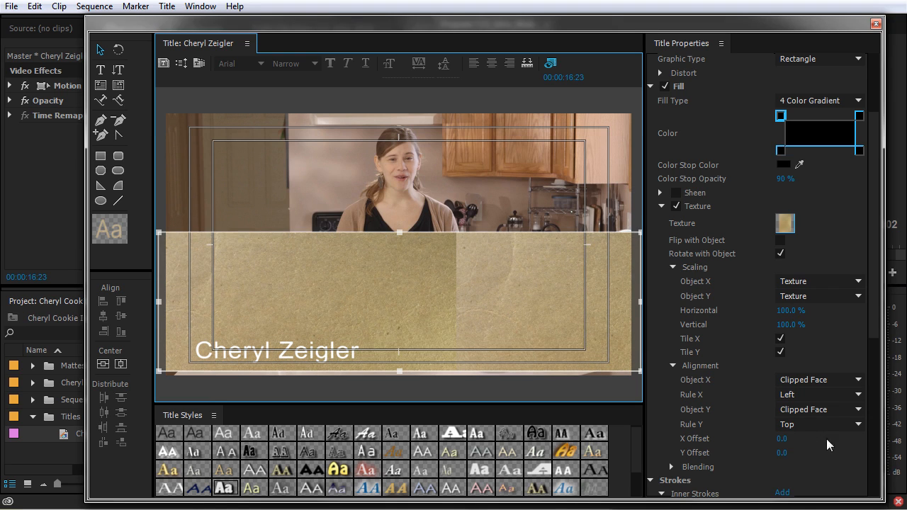
left_click(780, 453)
left_click_drag(781, 438, 886, 439)
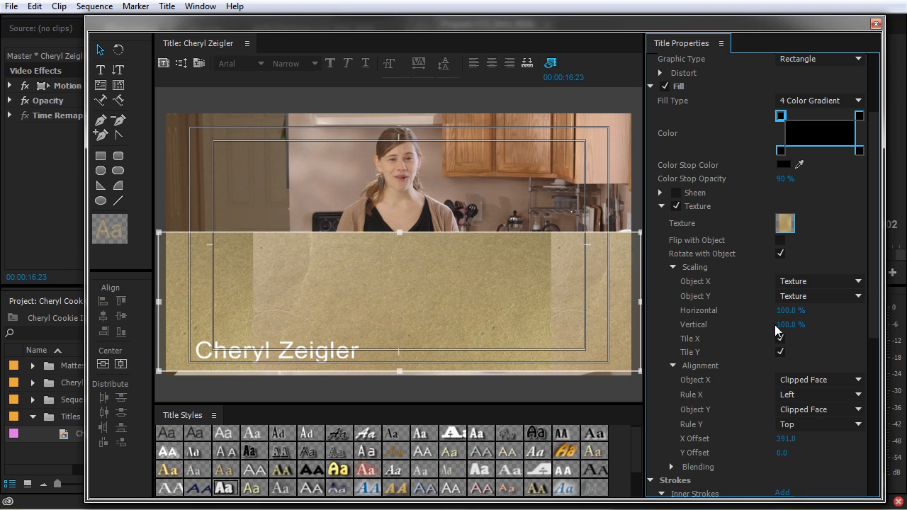
left_click(815, 282)
left_click(816, 319)
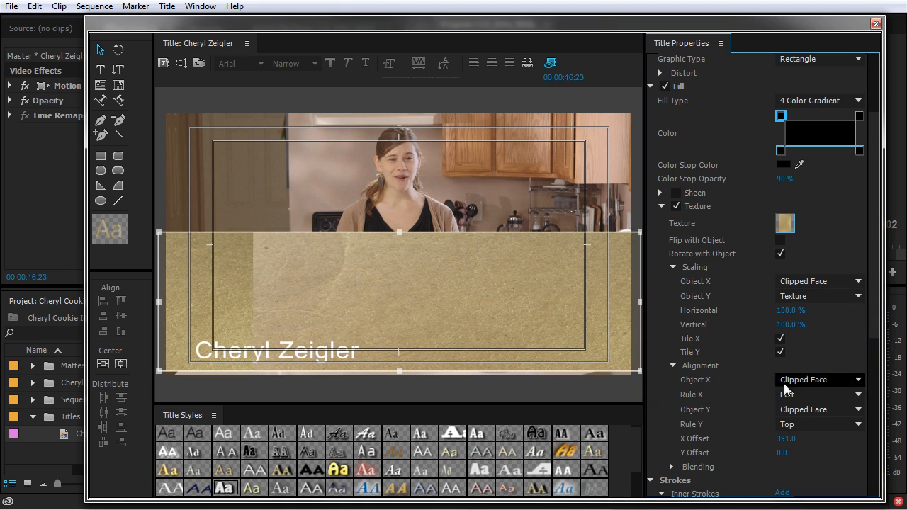
left_click(784, 439)
type("0")
key("Return")
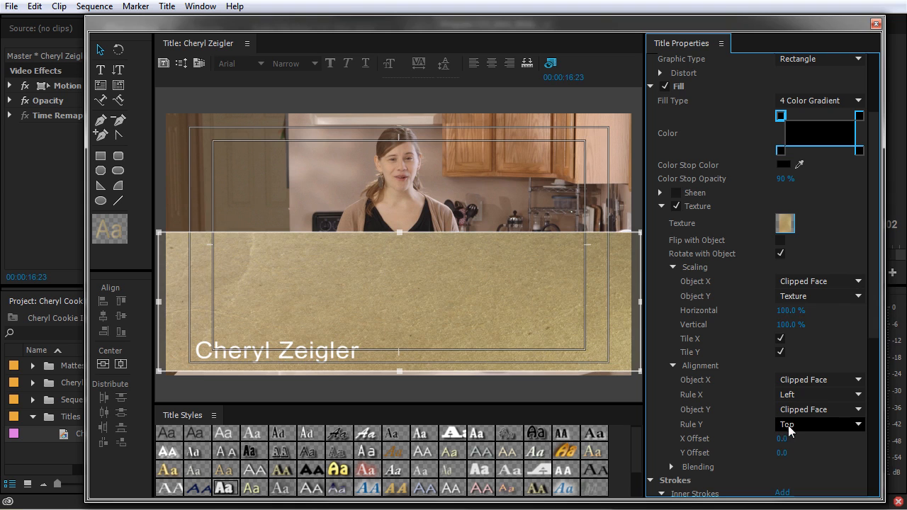
Step: Drag the bar's top edge down until it forms a slim strip just behind the name
left_click_drag(395, 238, 399, 159)
left_click_drag(406, 254, 407, 298)
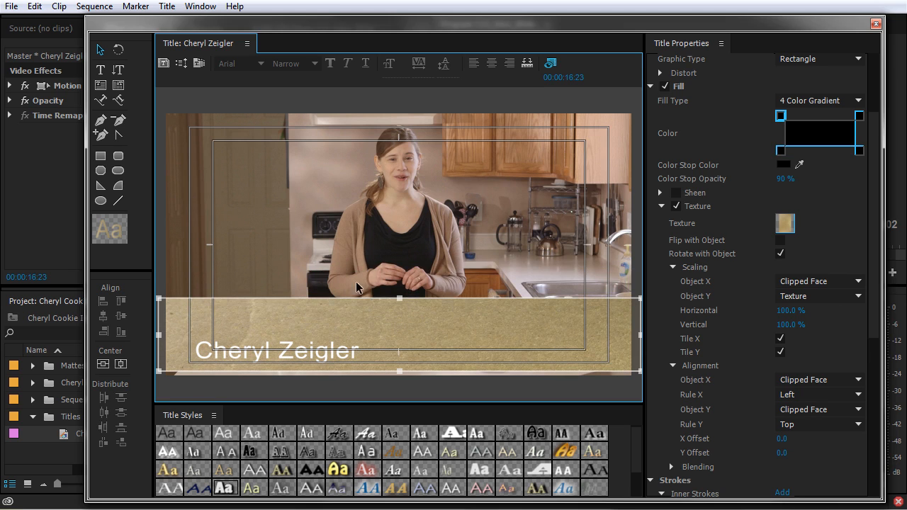
left_click_drag(400, 301, 407, 336)
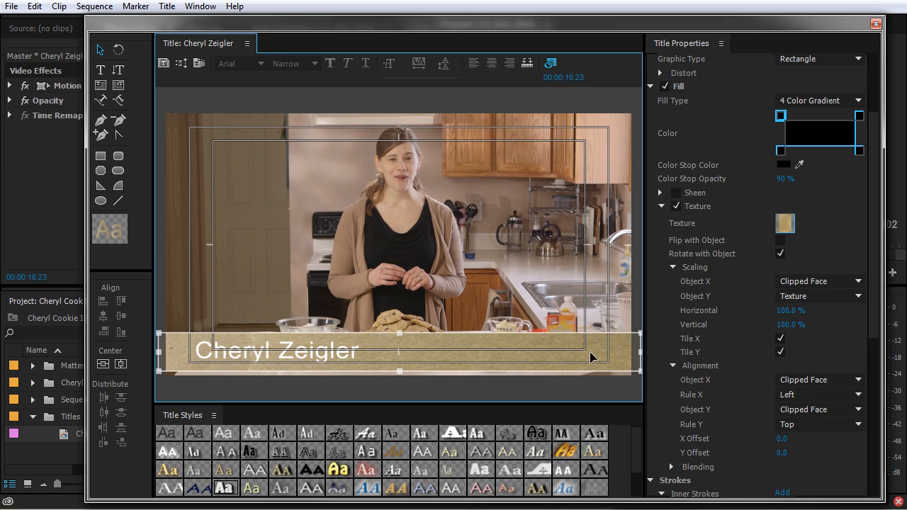
scroll(726, 330, "down", 1)
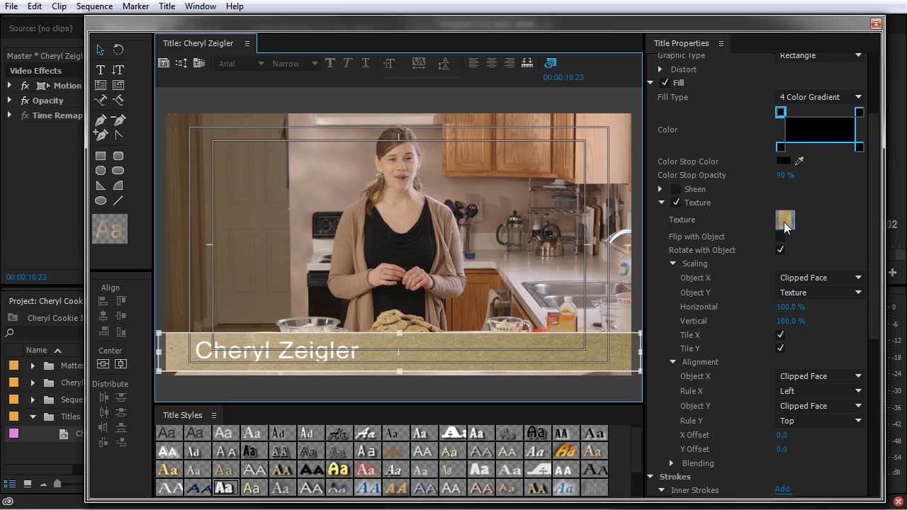
Step: Show the texture Blending settings and lower the Mix to about 25%
left_click(673, 264)
left_click(673, 277)
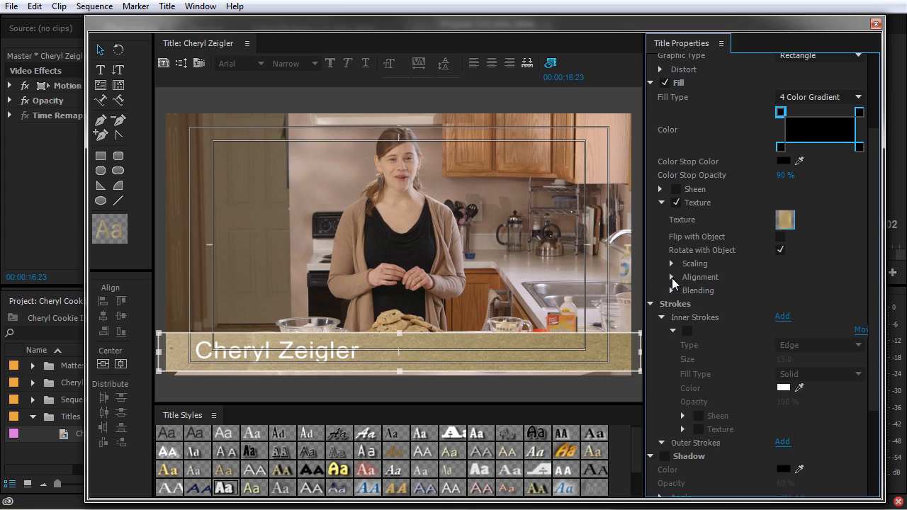
left_click(671, 291)
left_click_drag(799, 303, 747, 303)
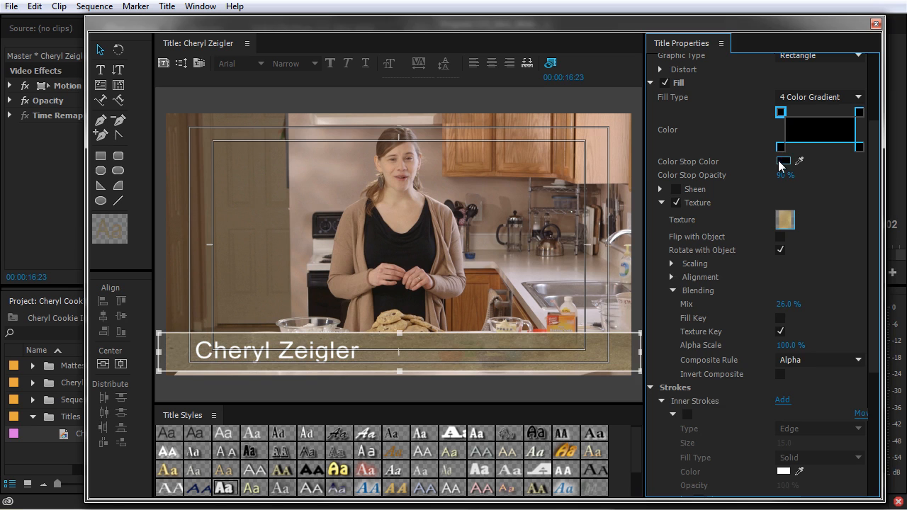
Step: Give the bar a solid dark-brown fill at 85% opacity and drop texture Mix to 16%
left_click(806, 96)
left_click(804, 113)
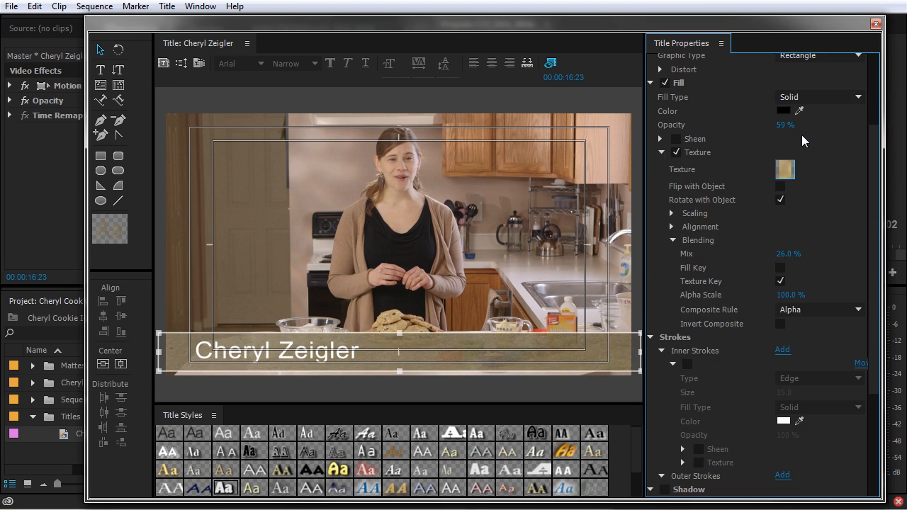
left_click(783, 111)
left_click_drag(495, 193, 496, 201)
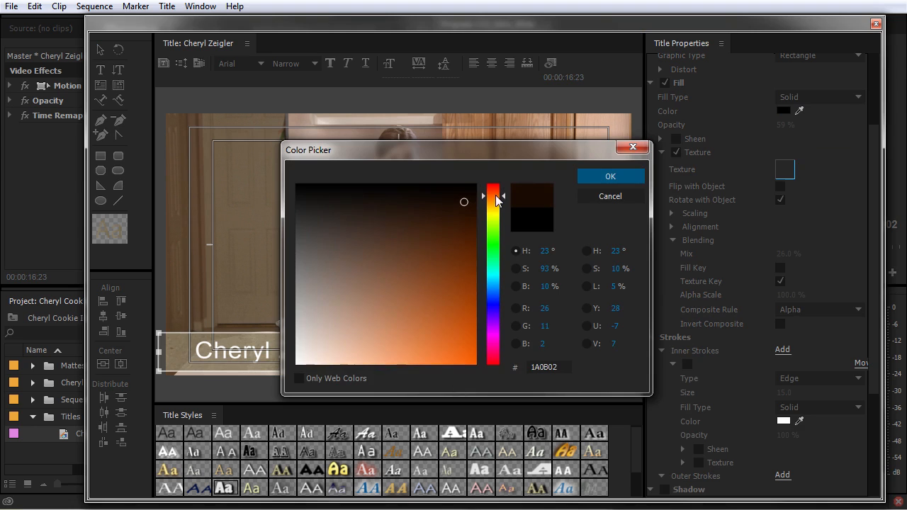
left_click(610, 176)
mouse_move(783, 129)
left_mouse_down()
mouse_move(800, 125)
mouse_move(782, 125)
left_mouse_up()
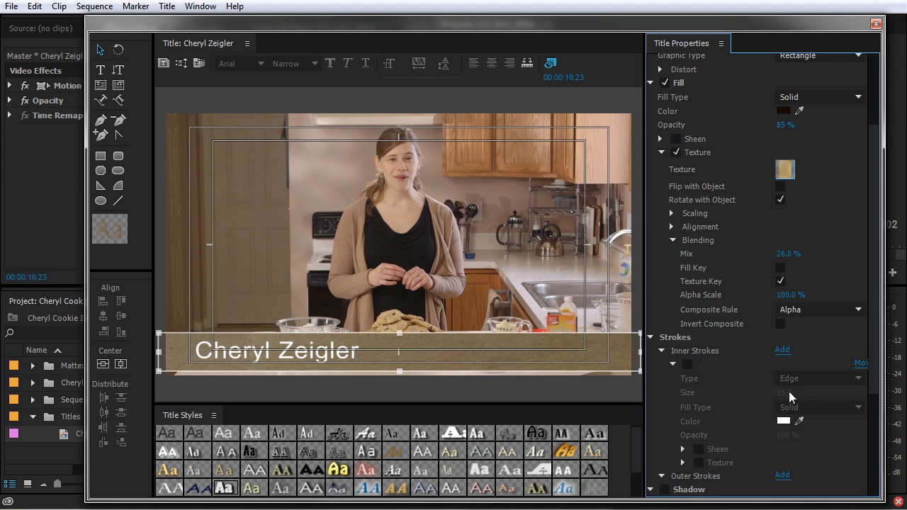
left_click_drag(786, 254, 777, 253)
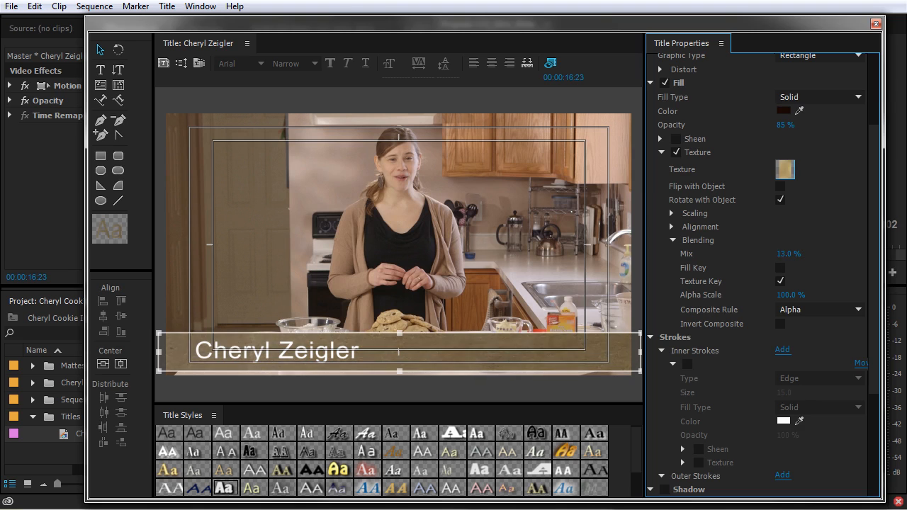
left_click(332, 360)
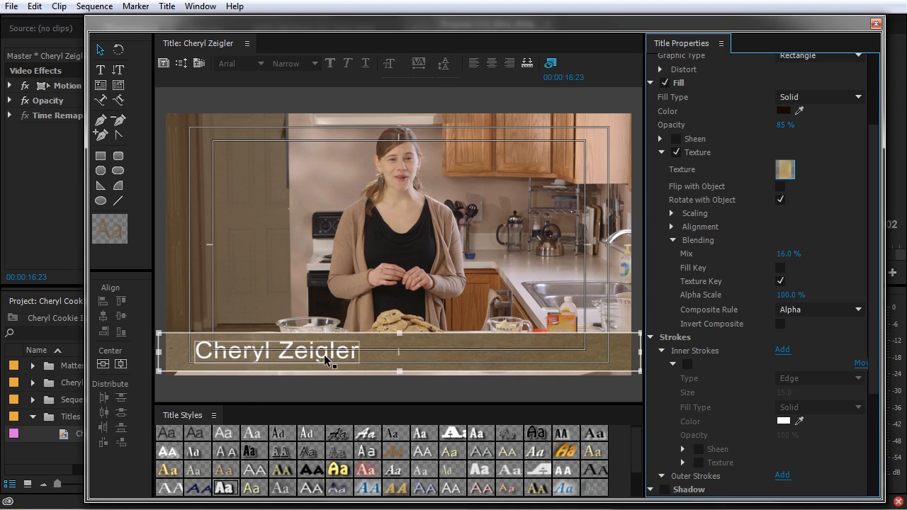
Step: Turn on the name's shadow with Size 10, Spread 30 and Opacity 20%
scroll(719, 401, "down", 5)
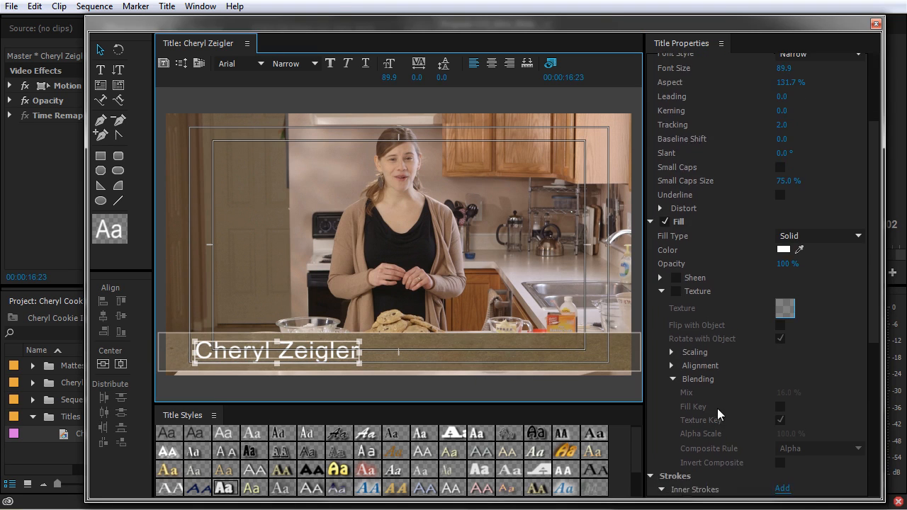
left_click(671, 400)
left_click(665, 427)
scroll(794, 457, "down", 2)
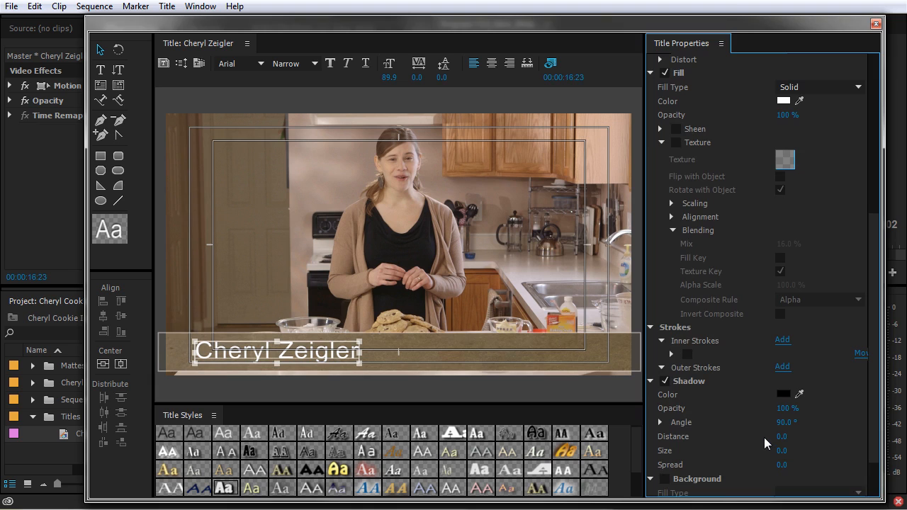
left_click_drag(785, 452, 829, 465)
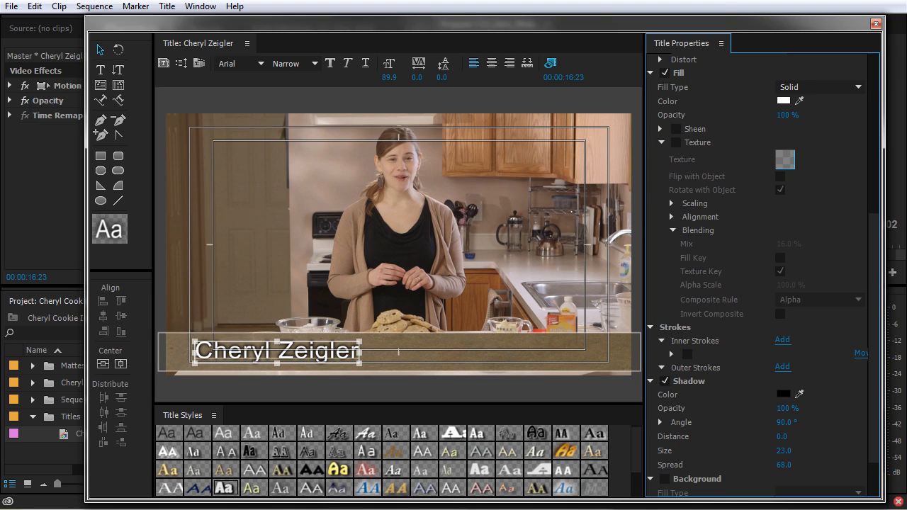
left_click(780, 451)
type("10")
key("Tab")
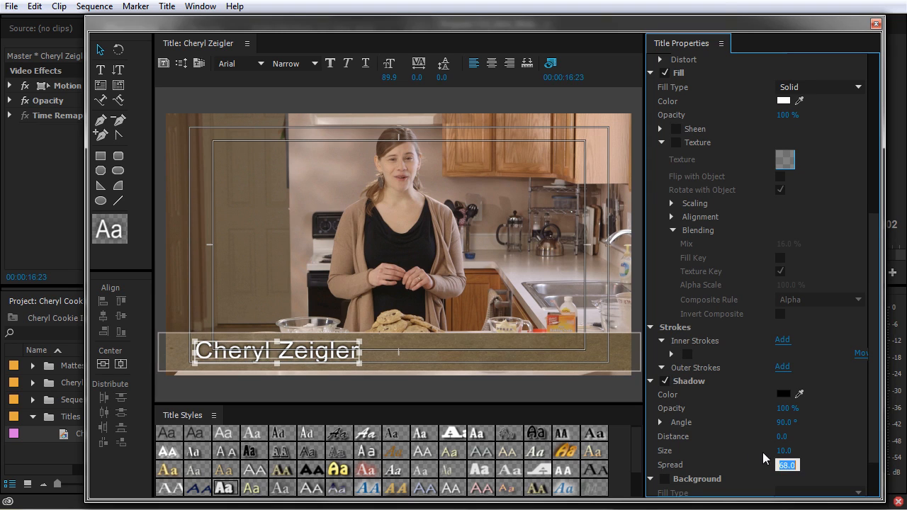
type("30")
key("Return")
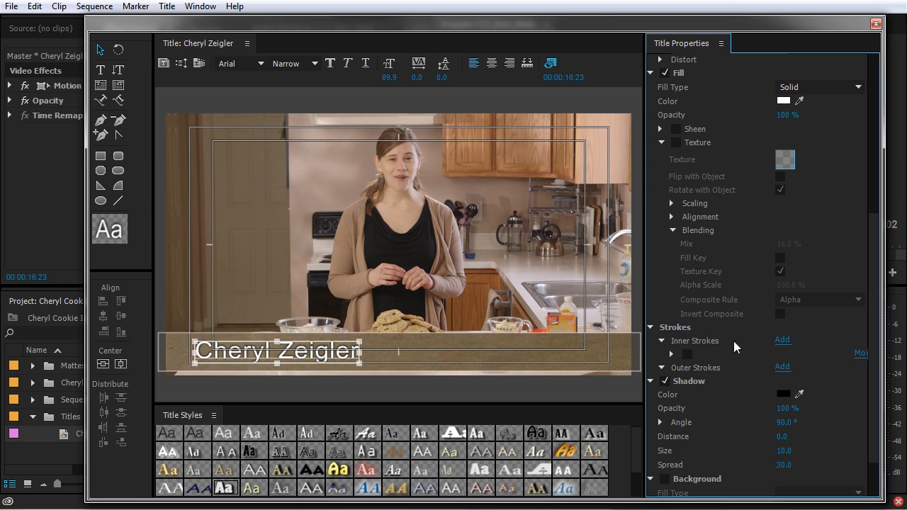
left_click(786, 409)
type("20")
key("Return")
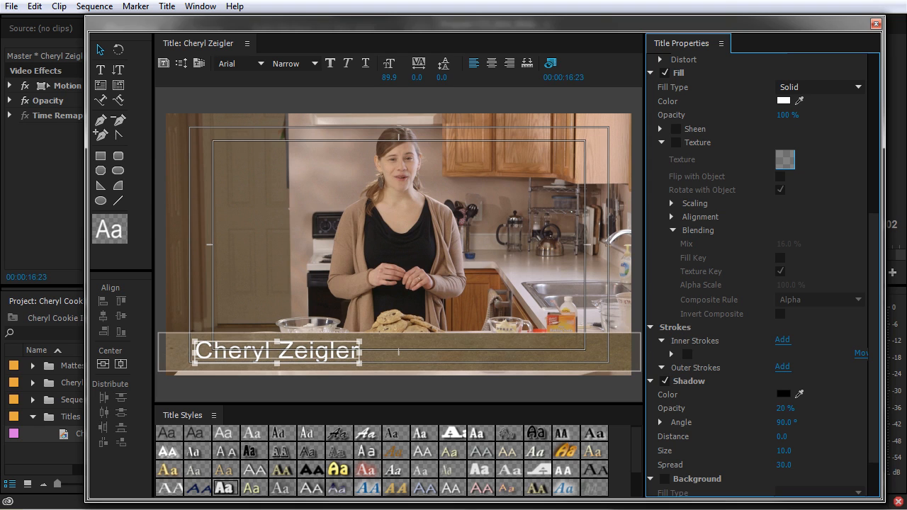
Step: Set the shadow colour to a very dark orange-brown
left_click(784, 394)
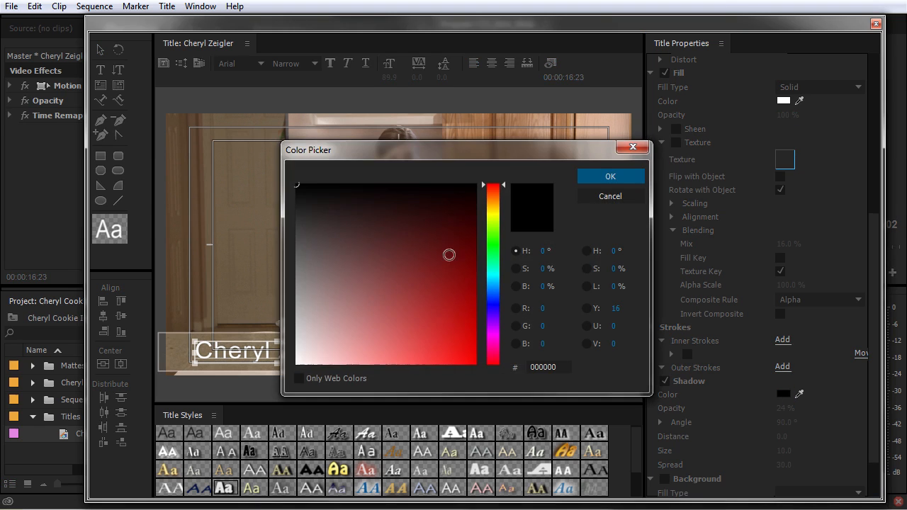
left_click(494, 206)
left_click(468, 202)
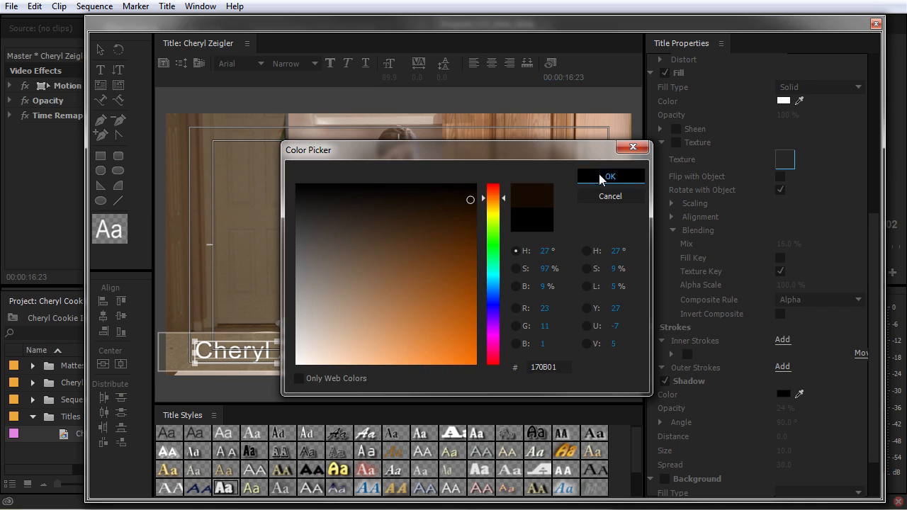
left_click(605, 177)
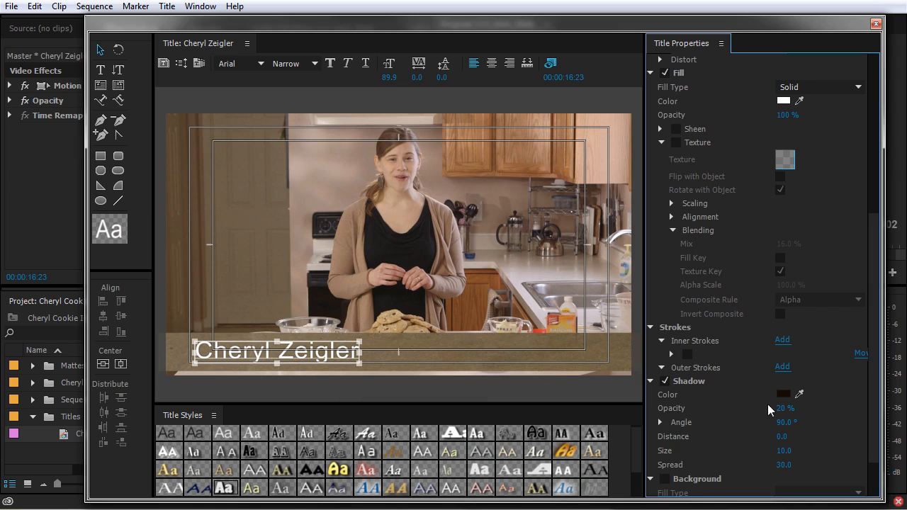
Step: Select the background bar and switch off its wood texture
left_click(318, 367)
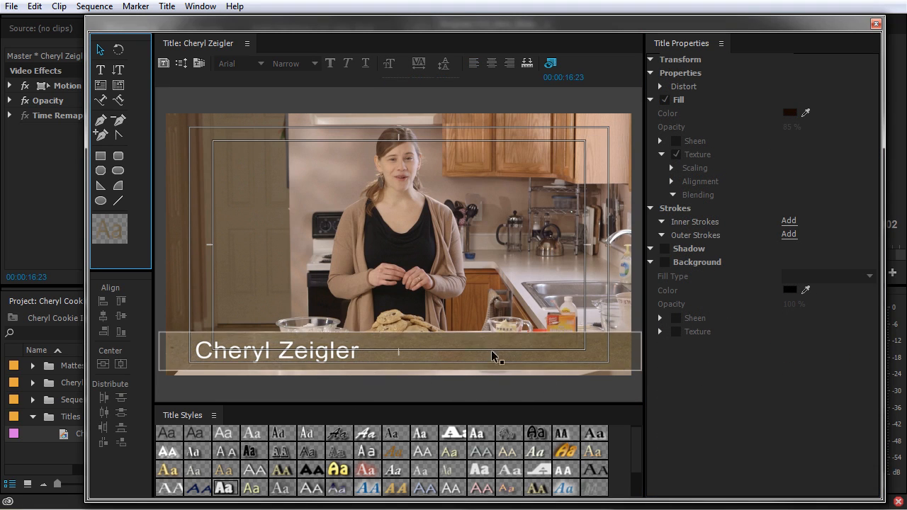
left_click(467, 355)
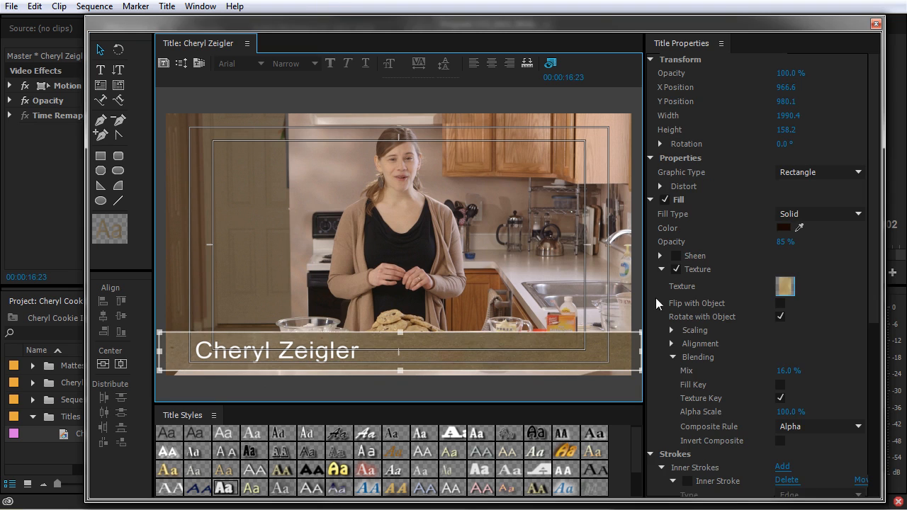
left_click(675, 269)
left_click(662, 270)
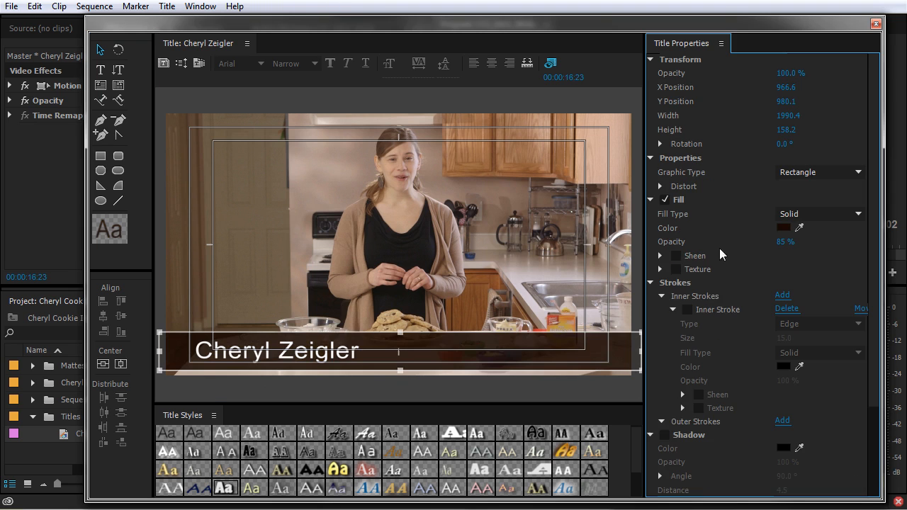
Step: Switch the bar's fill type to 4 Color Gradient
left_click(783, 228)
left_click(611, 176)
left_click(816, 214)
left_click(823, 277)
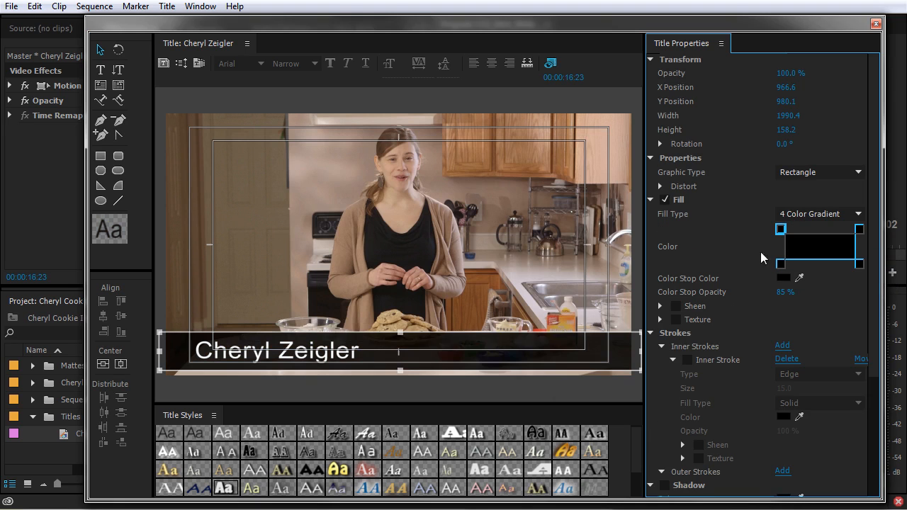
Step: Set the bottom-left colour stop to 90% opacity and the bottom-right stop to 70%
left_click(860, 264)
left_click(780, 263)
left_click(786, 293)
type("90")
left_click(780, 229)
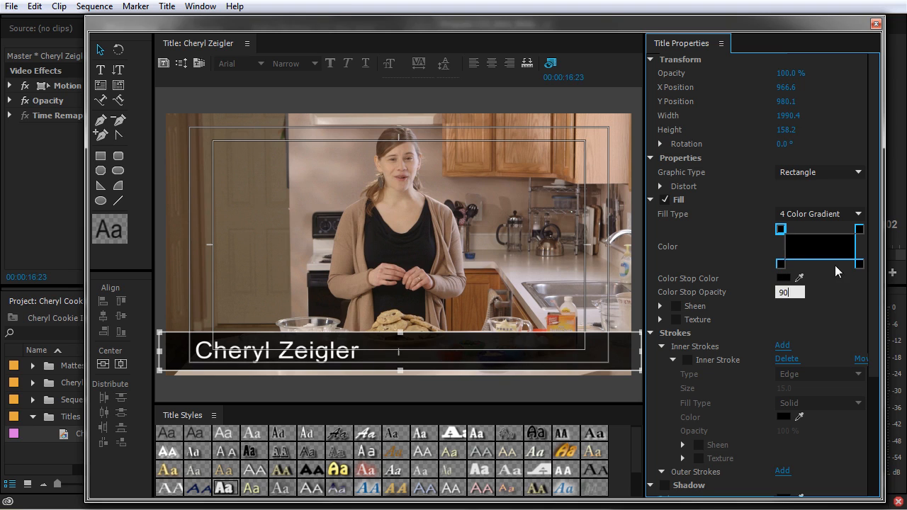
left_click(859, 229)
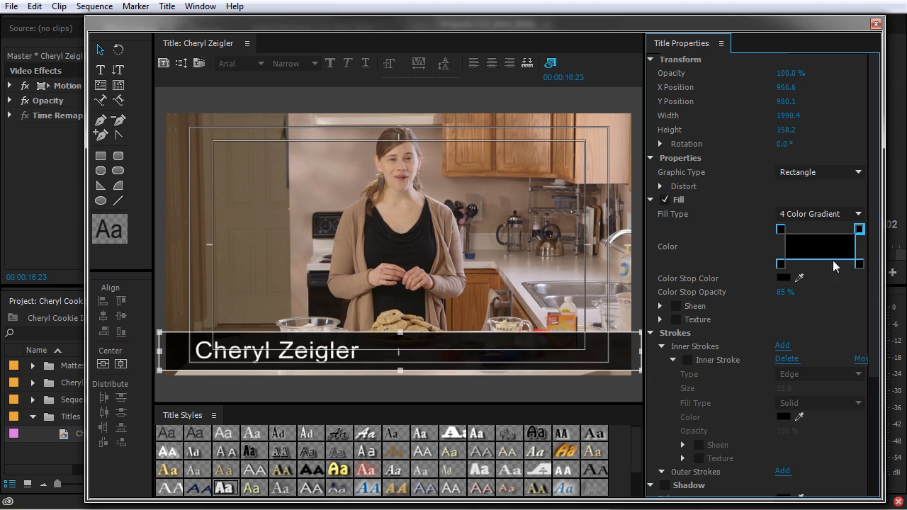
left_click(859, 264)
left_click(789, 293)
type("70")
key("Return")
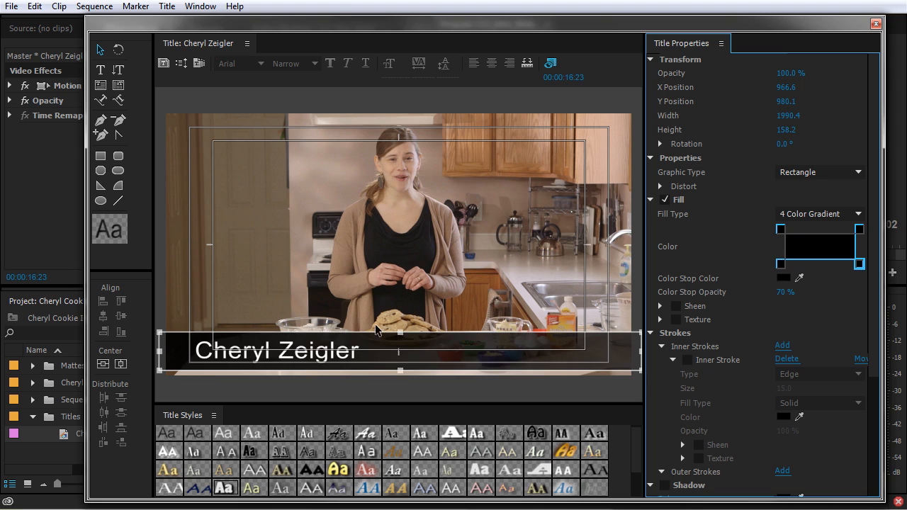
Step: Review the name text's properties, then deselect everything on the title canvas
left_click(275, 362)
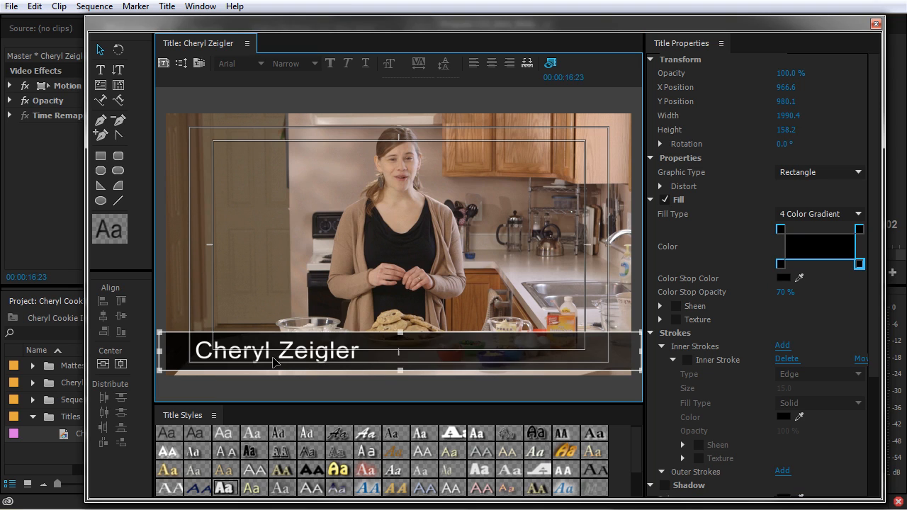
left_click(317, 360)
scroll(694, 384, "down", 4)
scroll(701, 404, "down", 2)
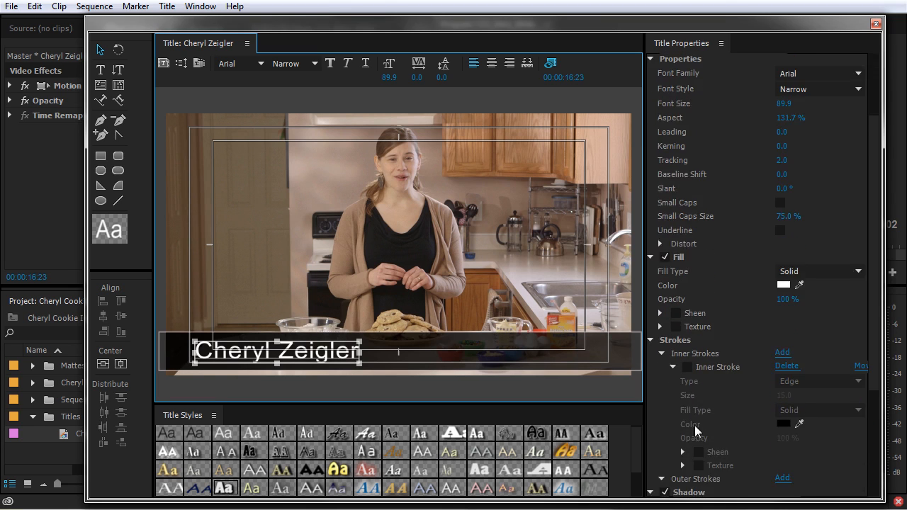
left_click(667, 467)
left_click(206, 97)
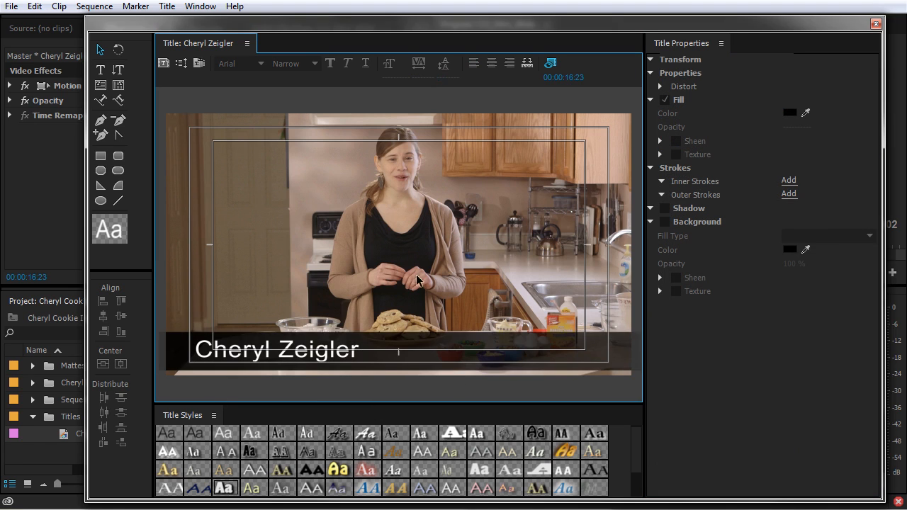
Step: Save the current lower-third design as a user template named 'Basic Lower Third' from the Templates flyout
left_click(199, 65)
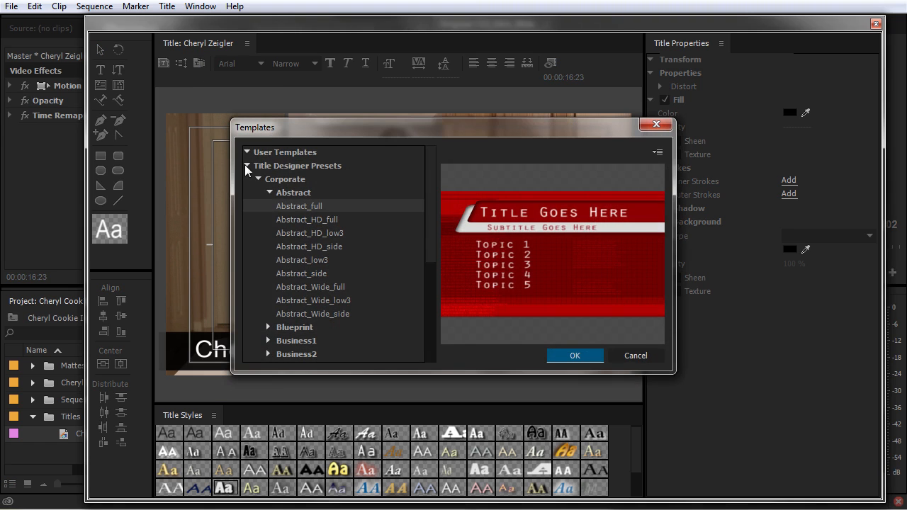
left_click(246, 165)
left_click(658, 152)
left_click(744, 171)
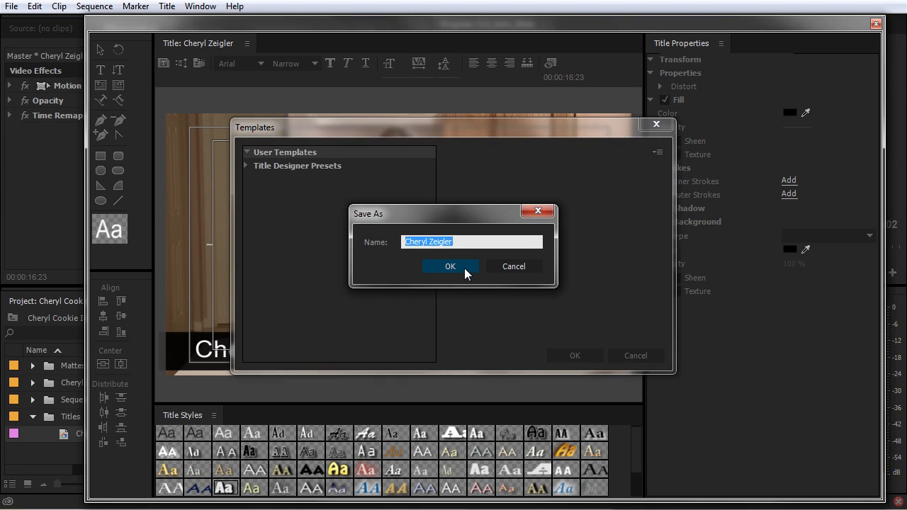
type("Basic ")
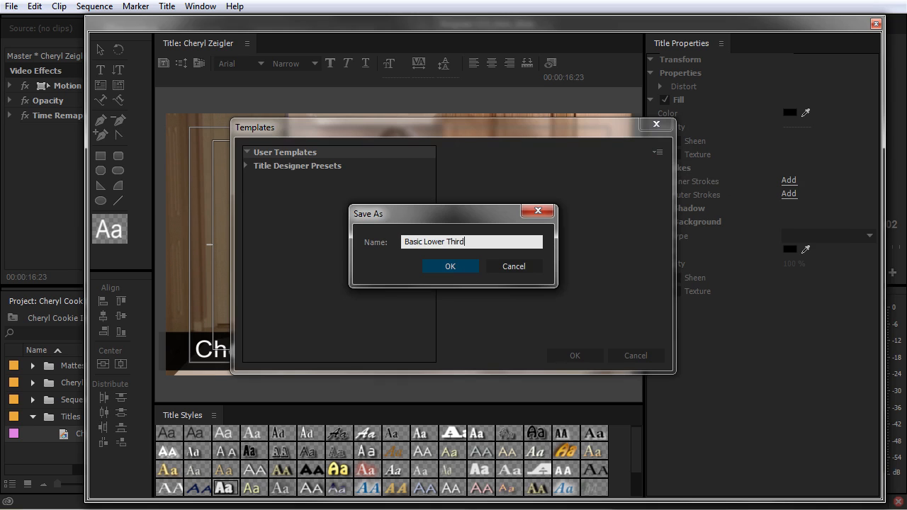
type("Lower Third")
left_click(462, 267)
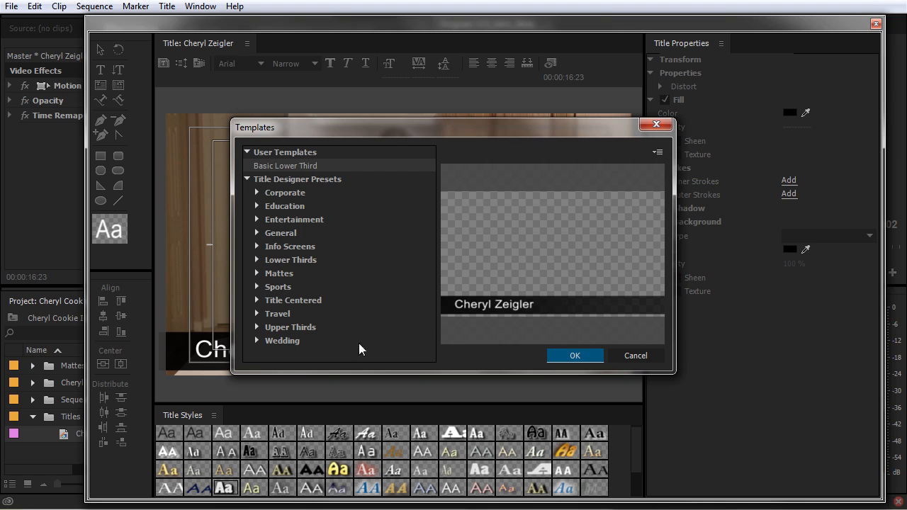
left_click(635, 355)
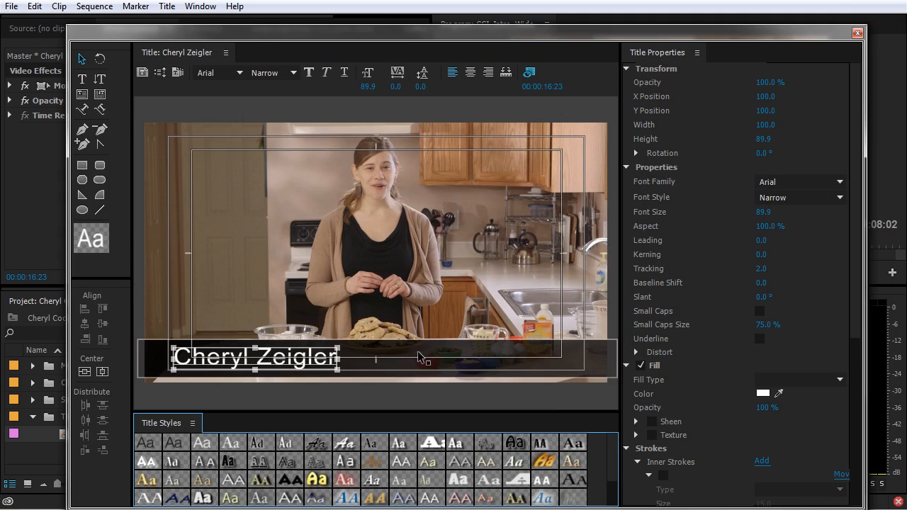
Step: Create a new title based on the current one, named after the second presenter
left_click(167, 6)
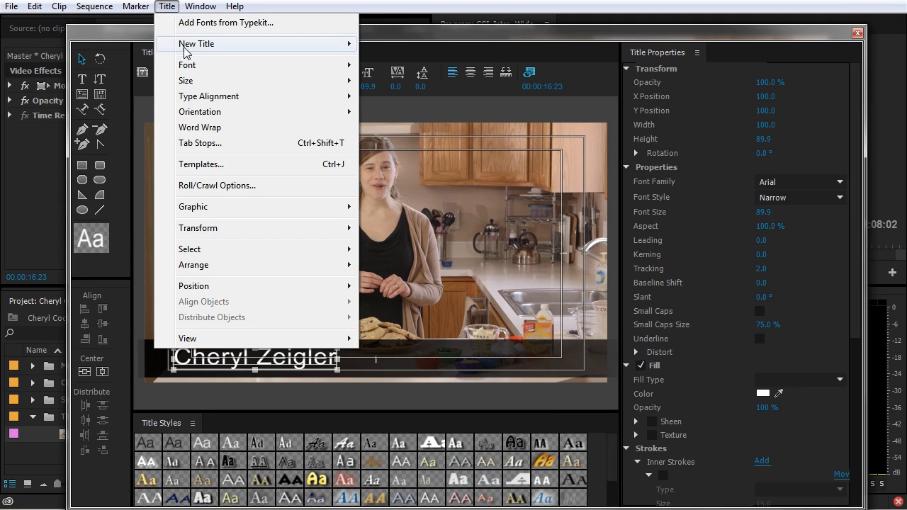
mouse_move(187, 51)
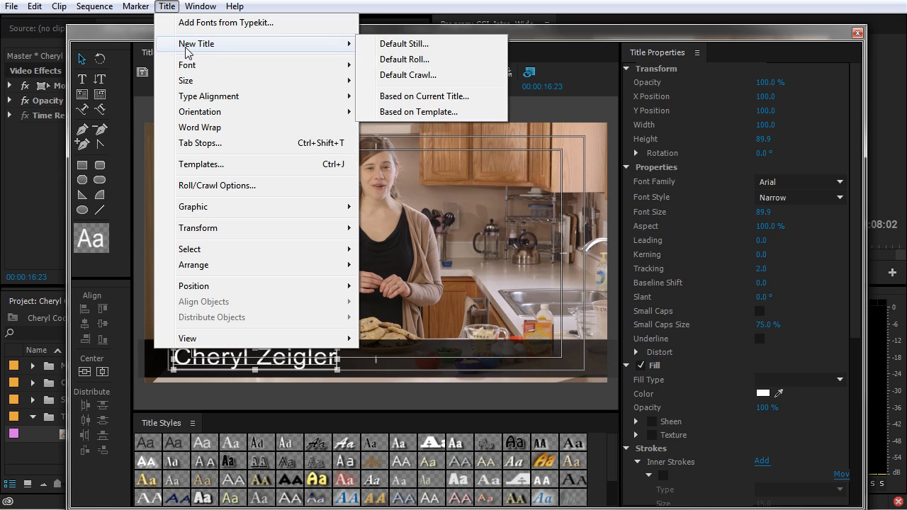
left_click(416, 99)
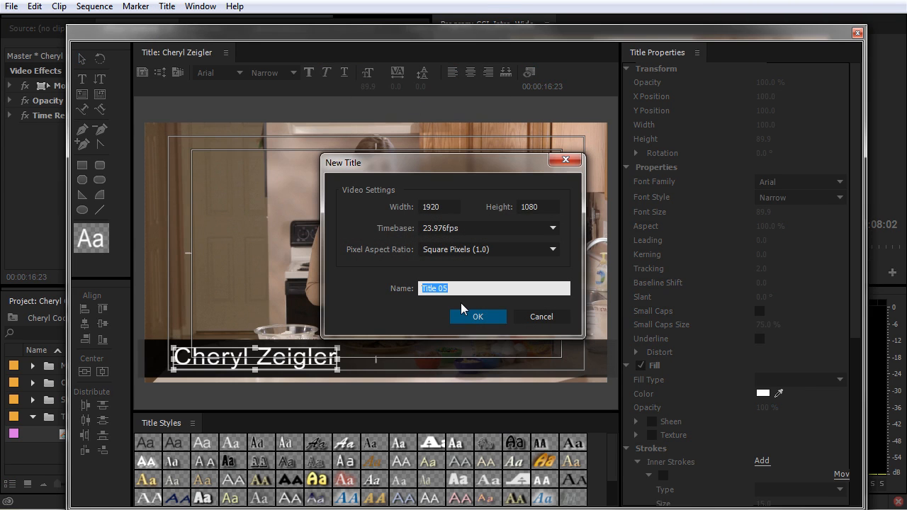
type("Bpb Smith")
key("Return")
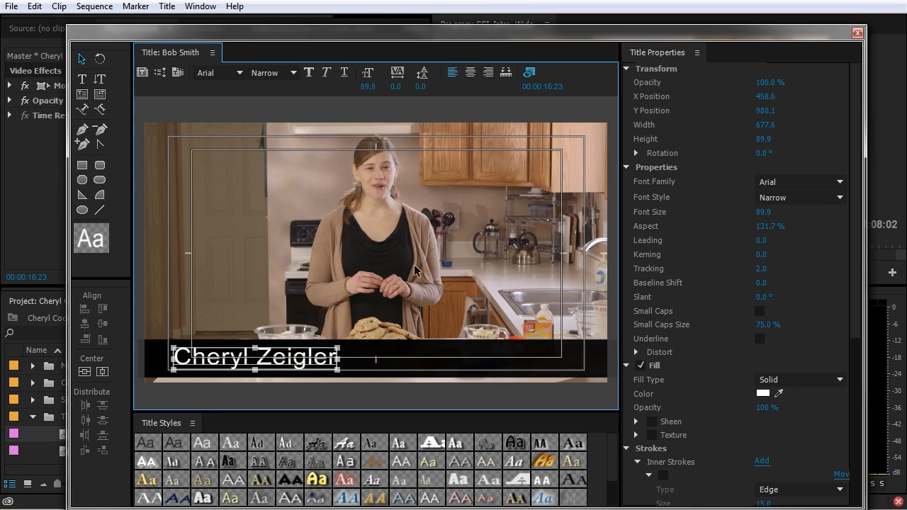
Step: Replace the on-screen name text with the second presenter's name
left_click_drag(270, 43, 358, 28)
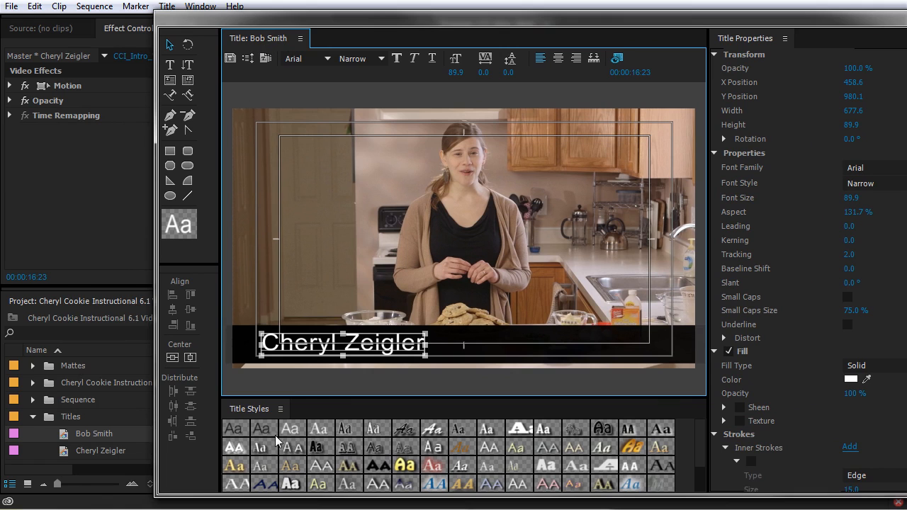
double_click(389, 345)
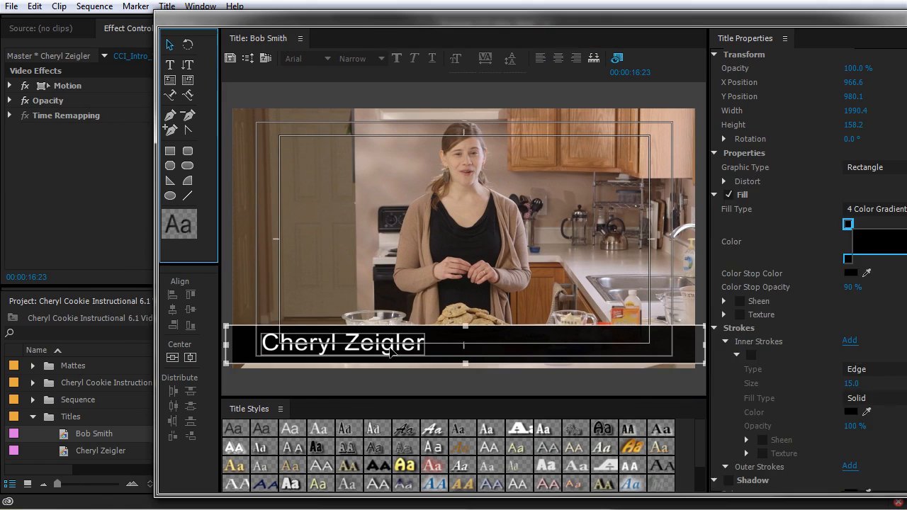
left_click_drag(421, 344, 260, 344)
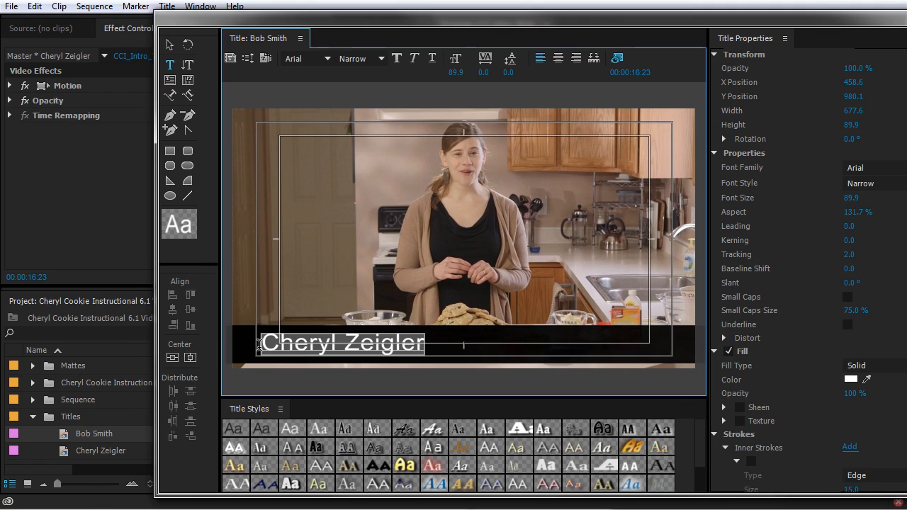
type("Bob Smith")
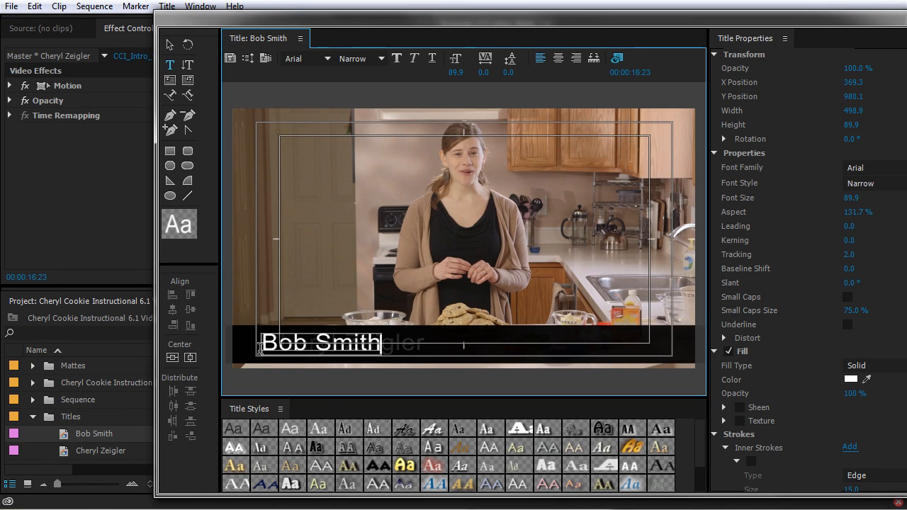
Step: Duplicate the second name title in the Project panel and rename the copy for the third presenter
left_click(905, 16)
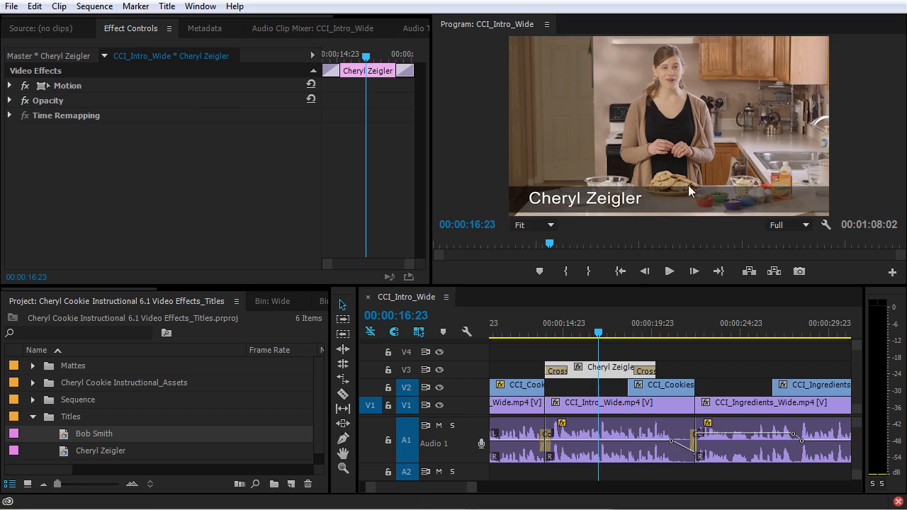
left_click(65, 437)
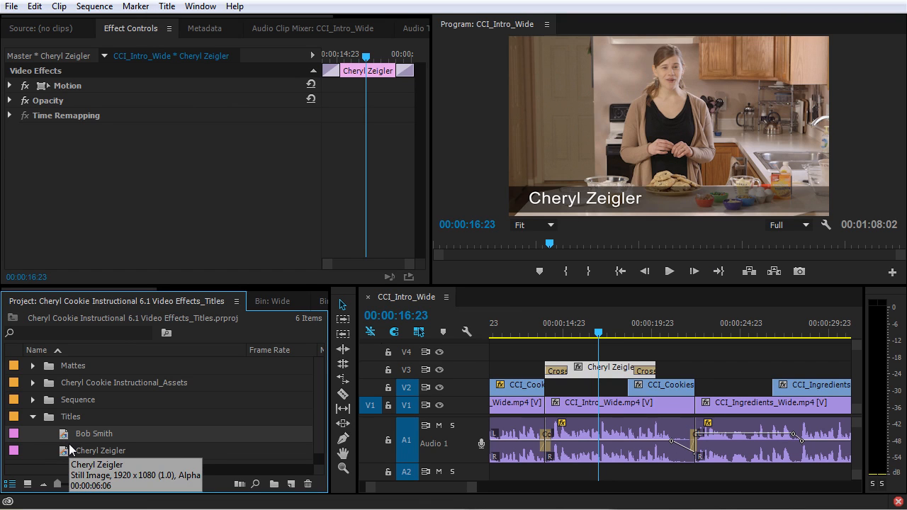
key("ctrl+shift+slash")
scroll(70, 453, "down", 1)
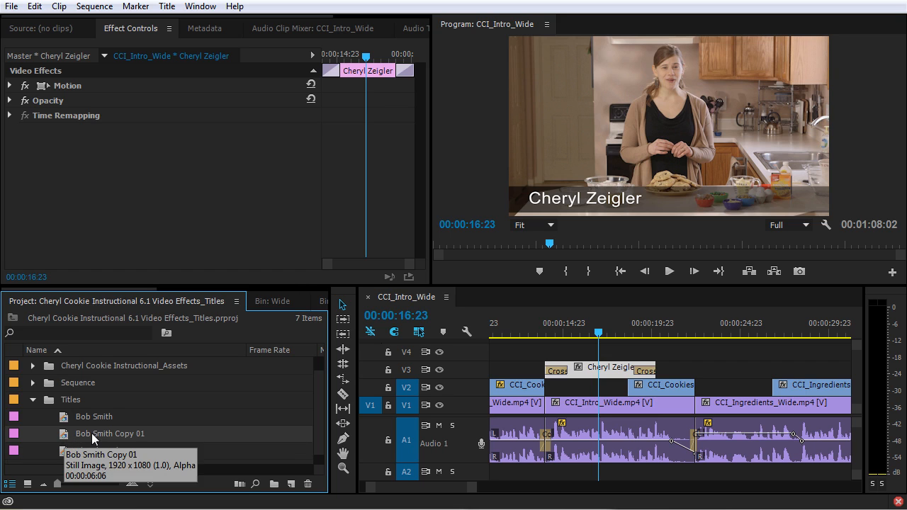
left_click(91, 434)
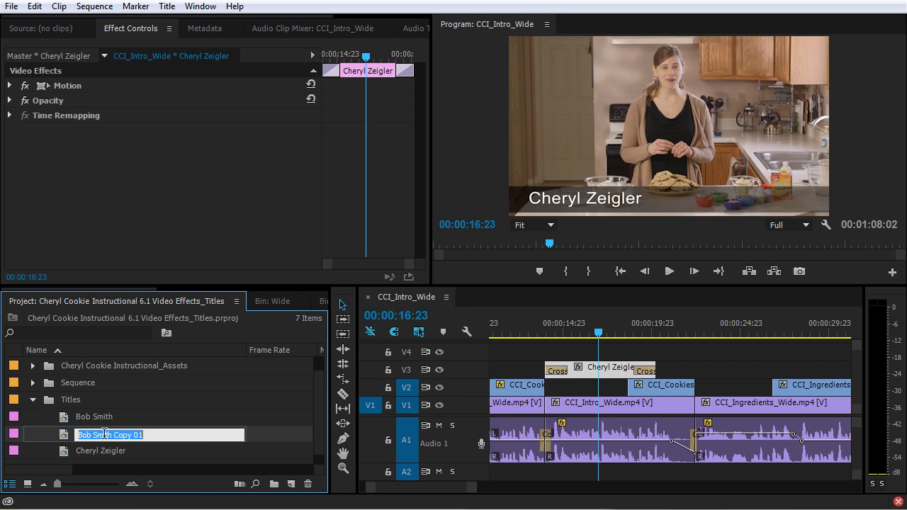
key("Return")
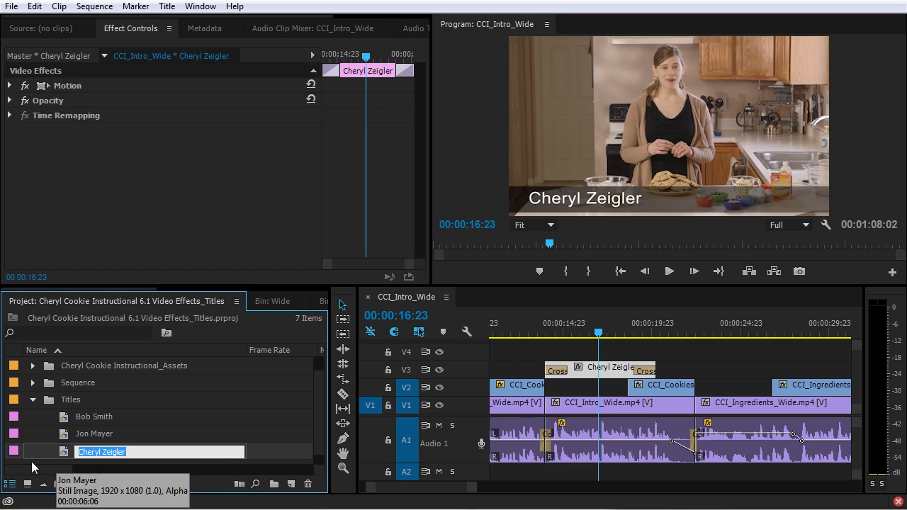
Step: Change the copied title's name text to the third presenter's name and close the Titler
double_click(67, 433)
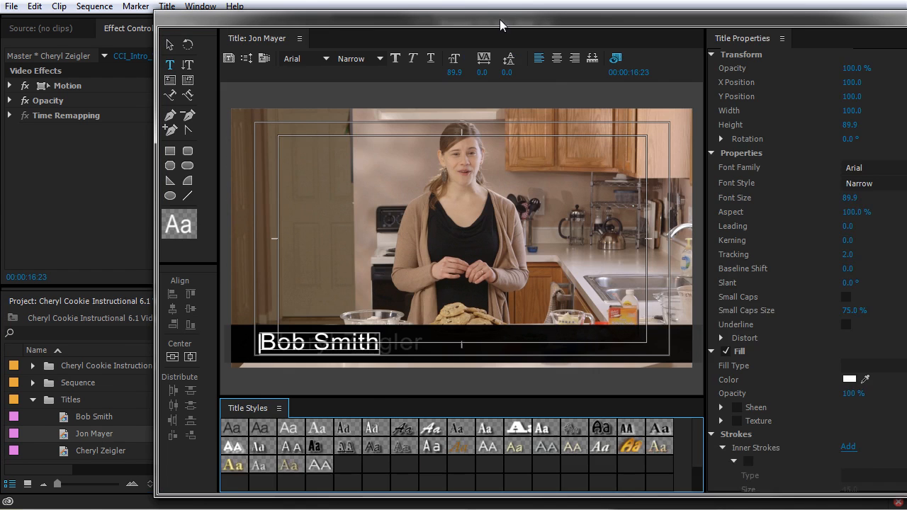
left_click_drag(500, 19, 421, 15)
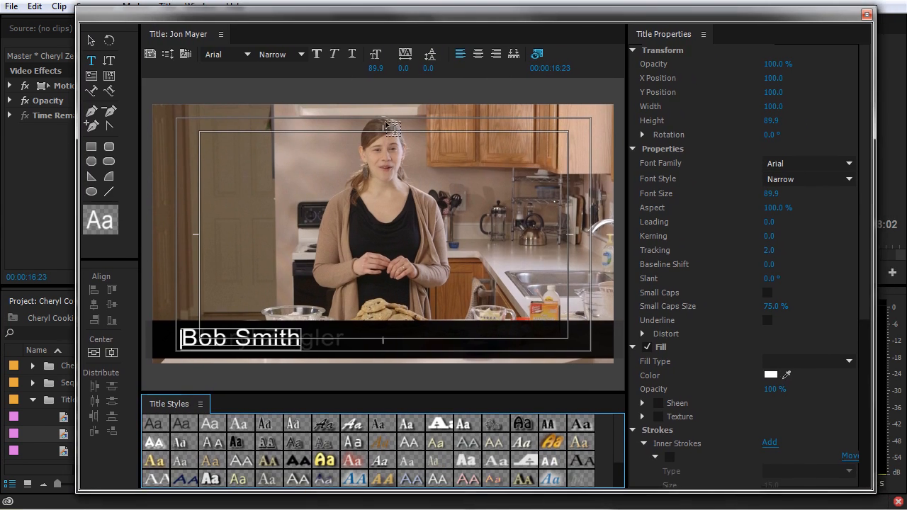
left_click(249, 339)
key("ctrl+a")
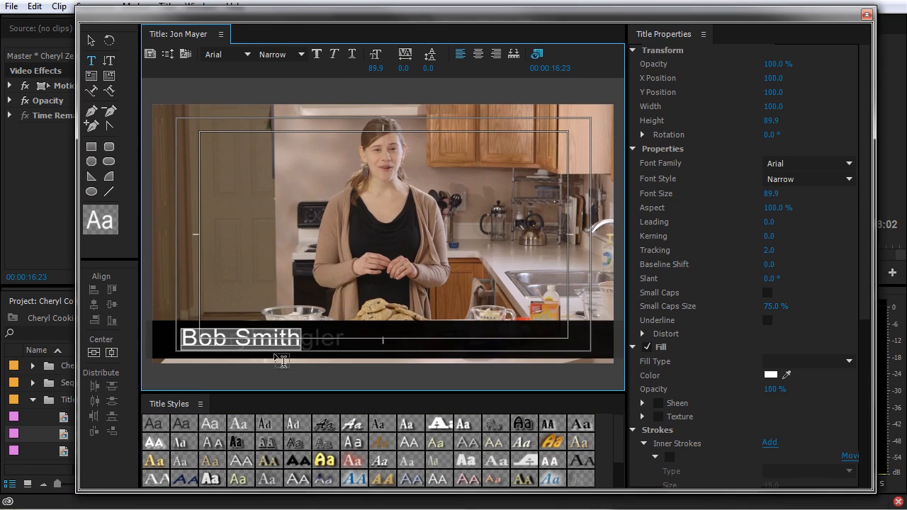
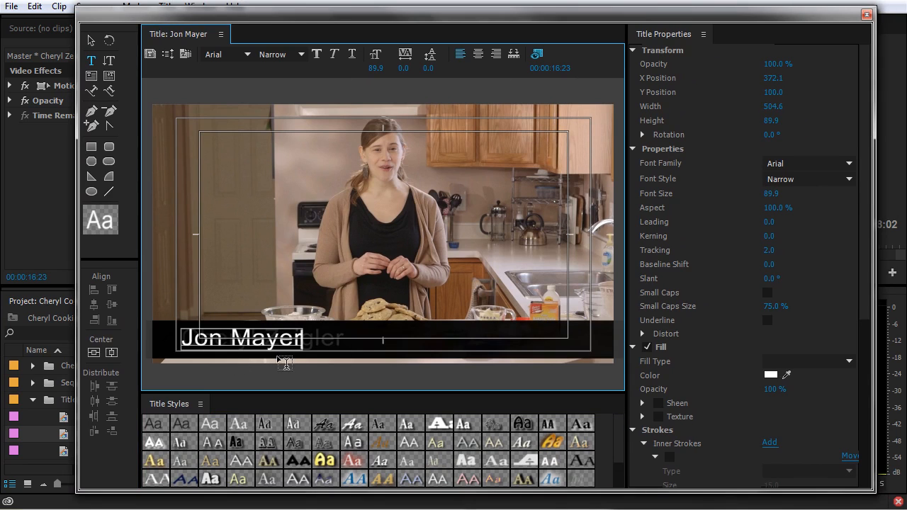
left_click(866, 14)
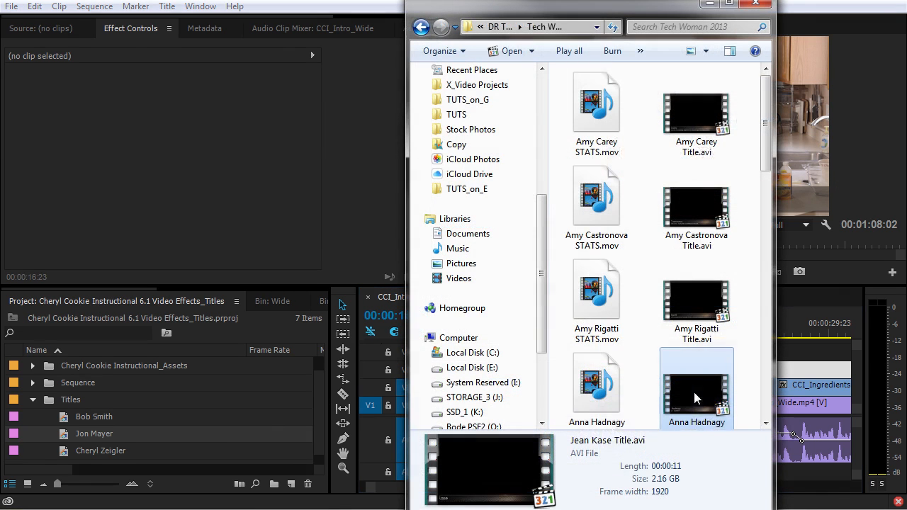
Step: Bring the STATS .mov clip from Explorer into the project's Titles bin
scroll(694, 392, "down", 1)
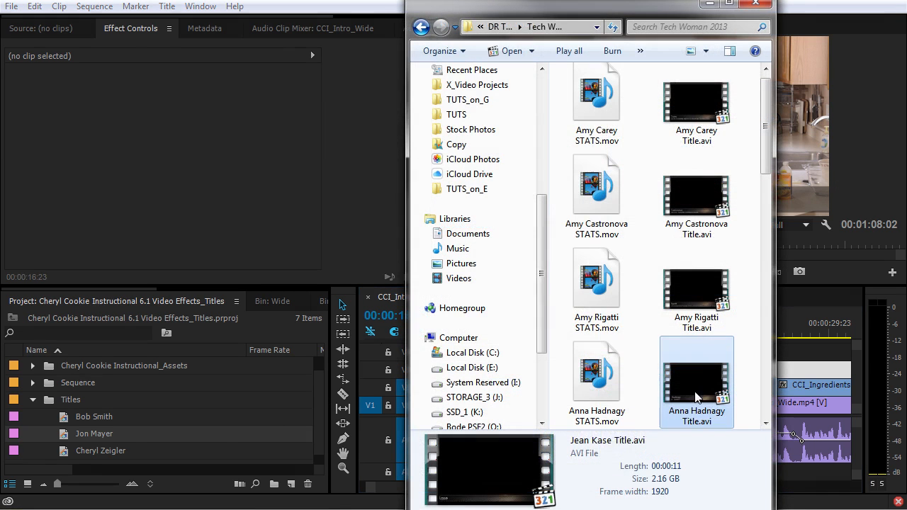
left_click(600, 386)
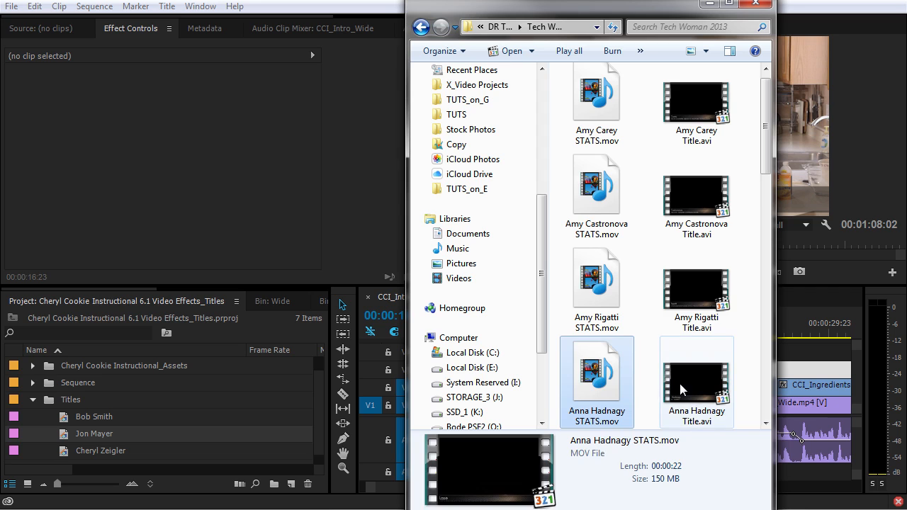
left_click_drag(574, 388, 319, 403)
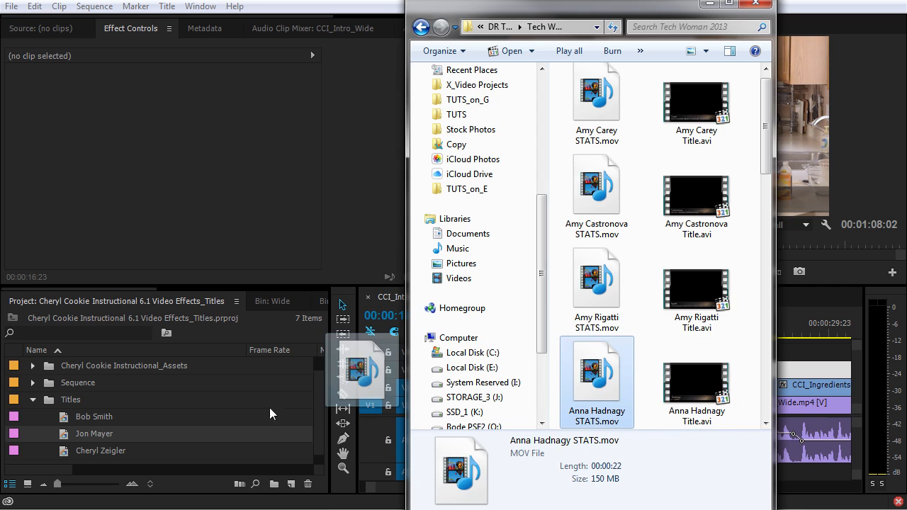
left_click_drag(175, 428, 560, 351)
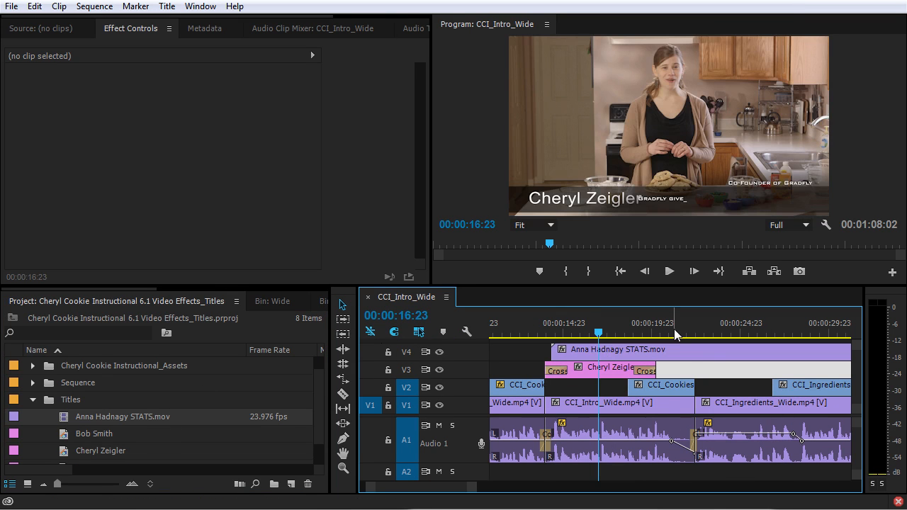
Step: Lay the STATS clip on track V4, check it at 00:00:22:00, and save the project
left_click(673, 326)
left_click(688, 331)
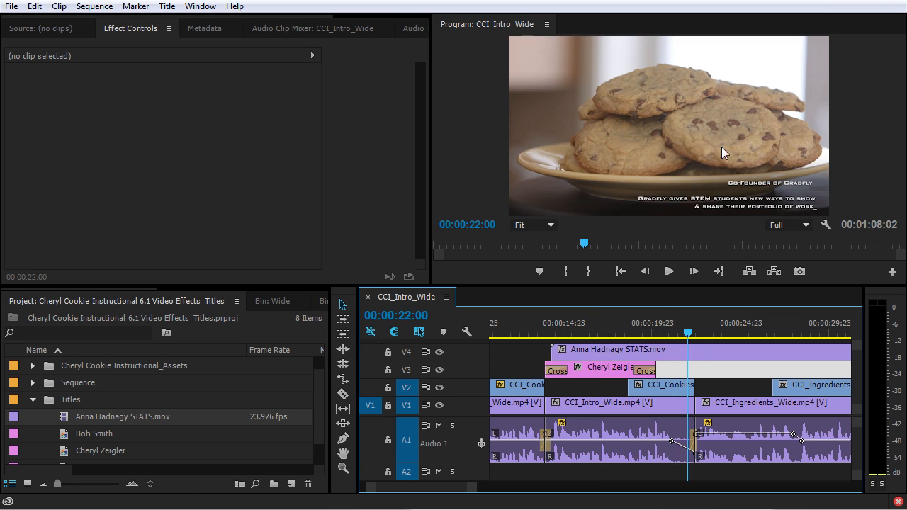
key("ctrl+s")
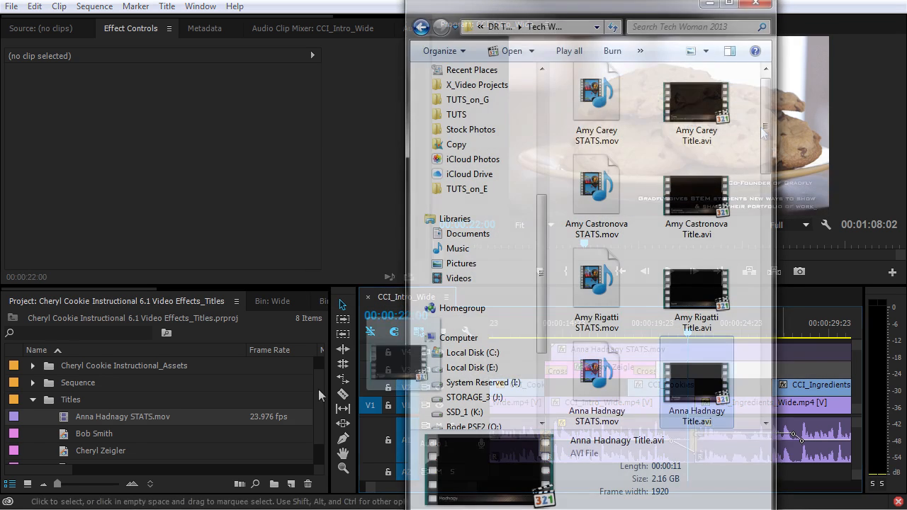
Step: Import the animated title .avi into the Titles bin and place it on track V4
left_click_drag(319, 395, 71, 400)
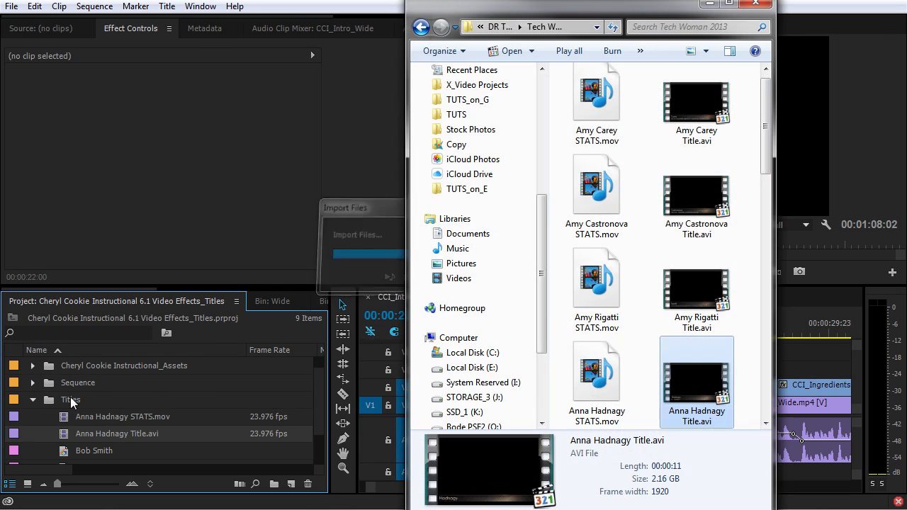
left_click_drag(74, 434, 664, 363)
key("Up")
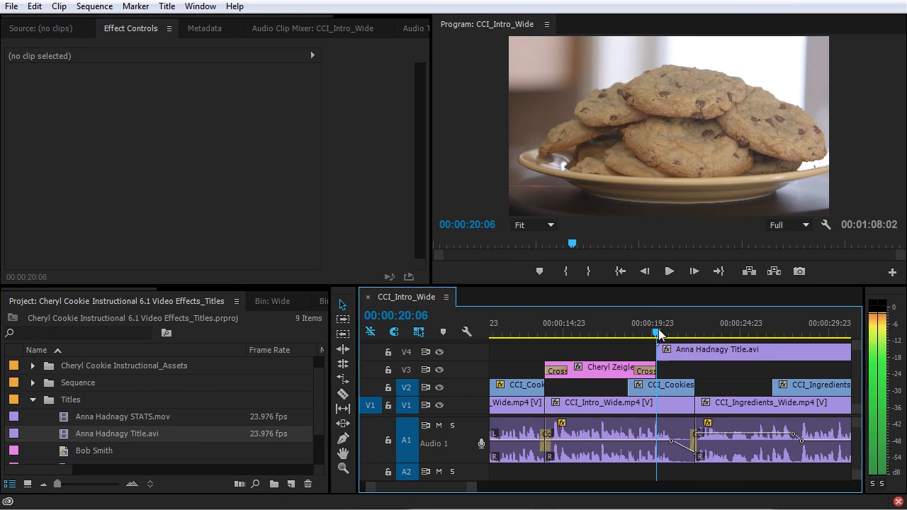
Step: Preview the title playing, then load the 00:00:11:16 Title.avi clip in the Source monitor and scrub it
key("space")
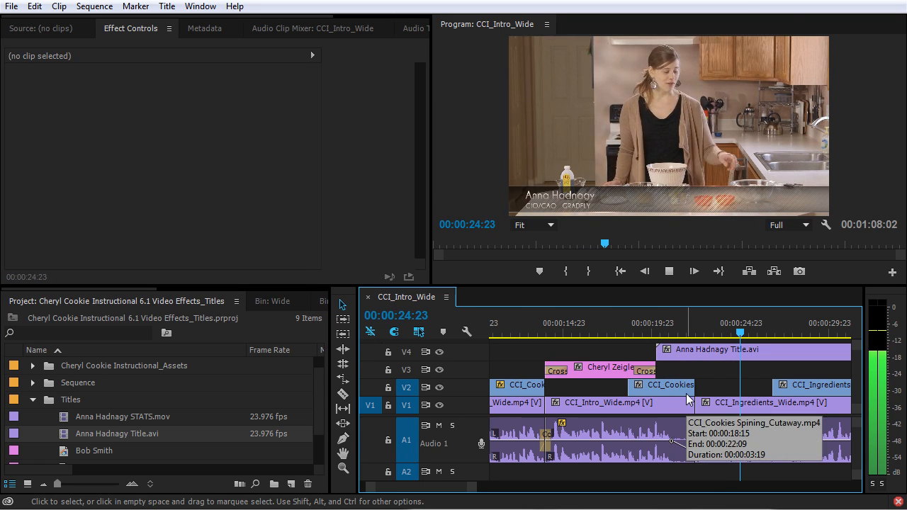
key("space")
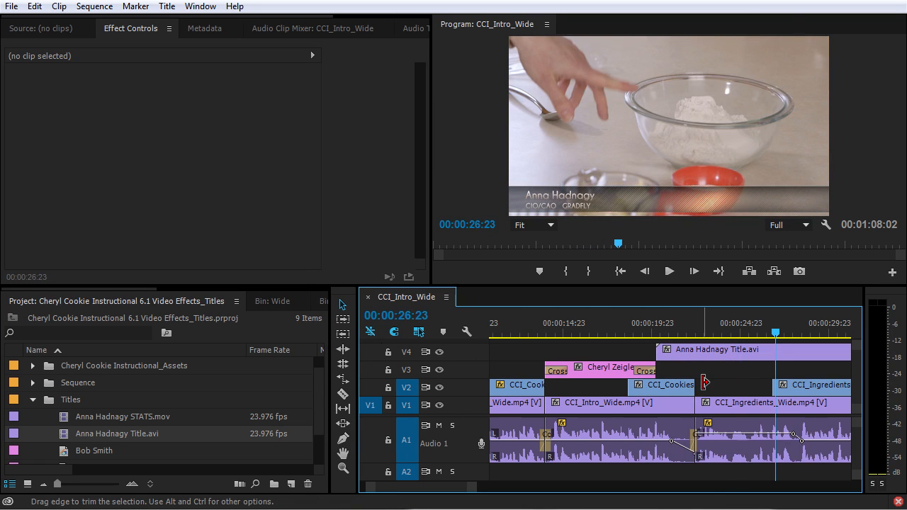
double_click(62, 434)
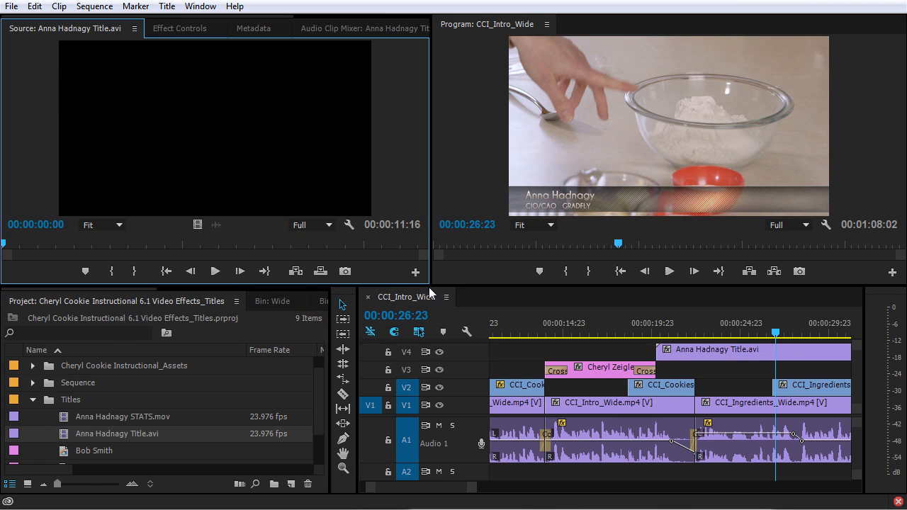
mouse_move(42, 245)
left_mouse_down()
mouse_move(404, 247)
mouse_move(40, 254)
left_mouse_up()
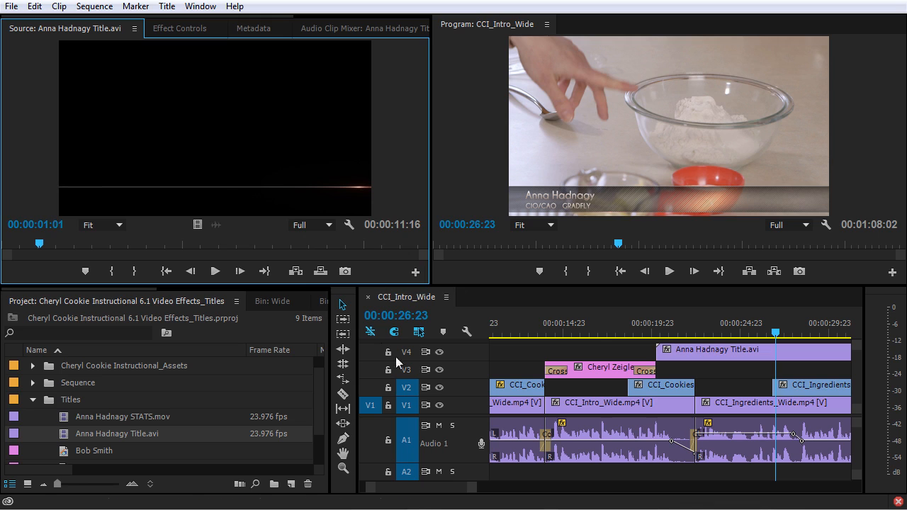